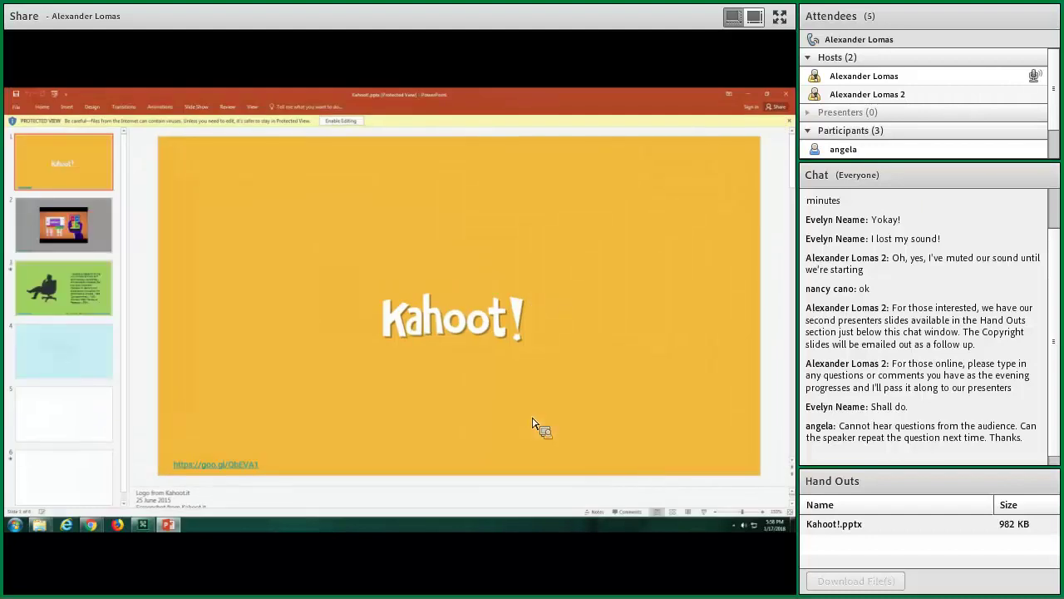
Dismiss the Office activation prompt and start the slideshow from the first slide
{"action": "left_click", "coordinate": [480, 386]}
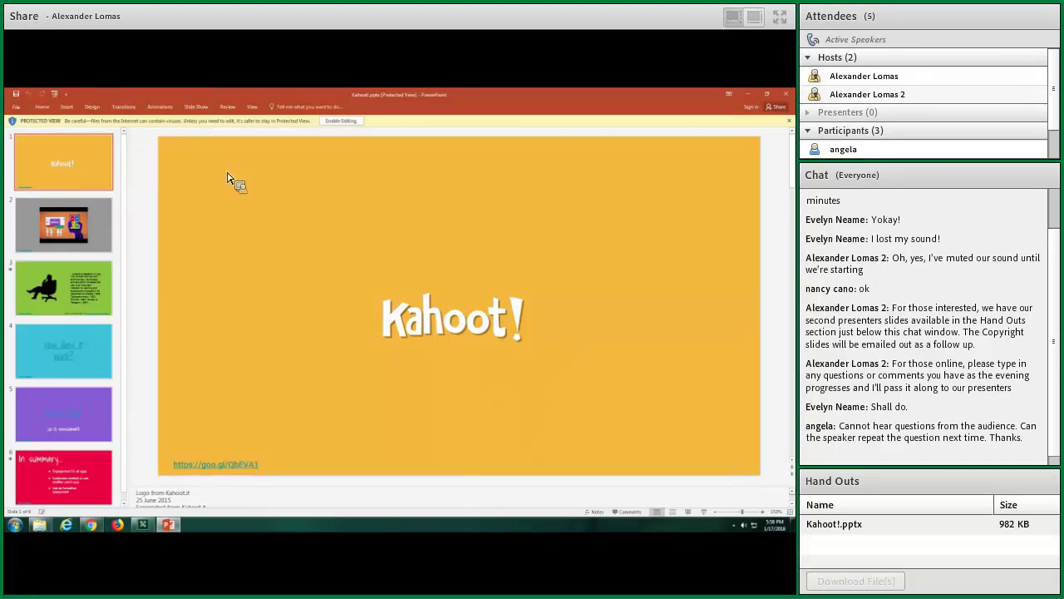
{"action": "left_click", "coordinate": [194, 107]}
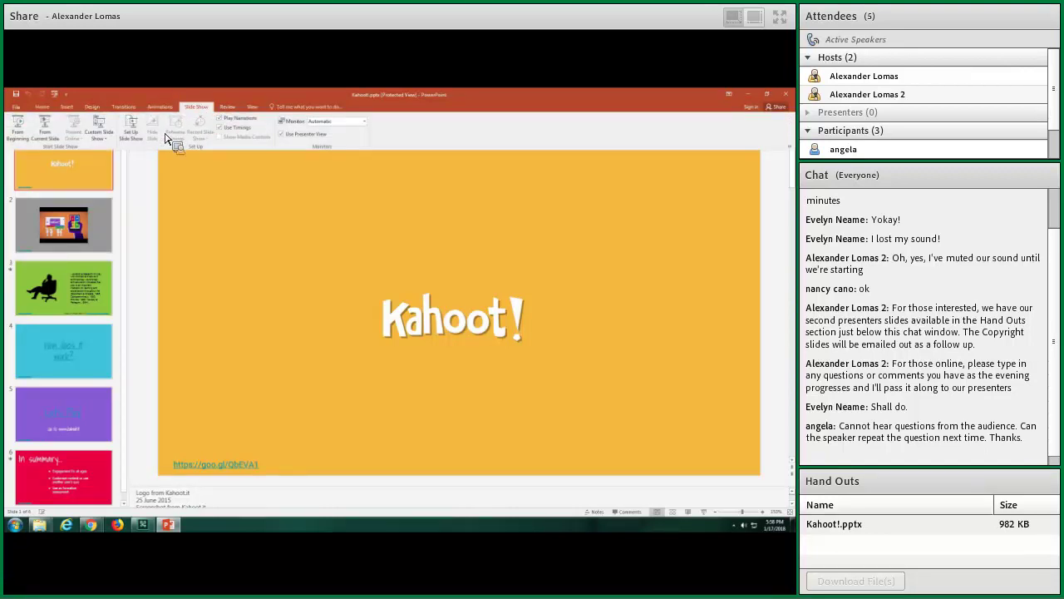
{"action": "left_click", "coordinate": [18, 125]}
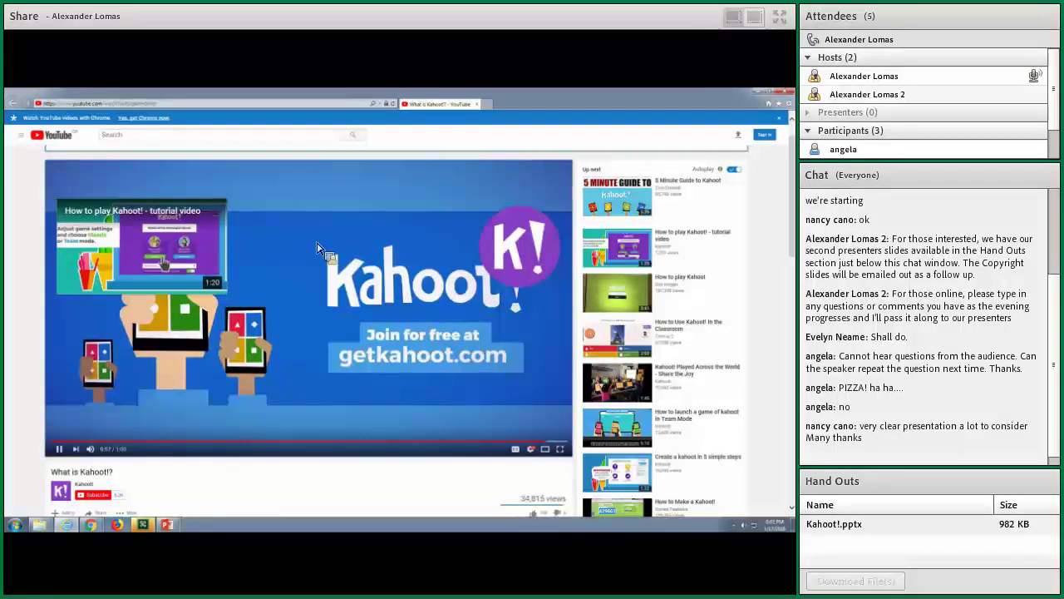
Close the browser showing the What is Kahoot!? video to get back to the slideshow
{"action": "left_click", "coordinate": [789, 103]}
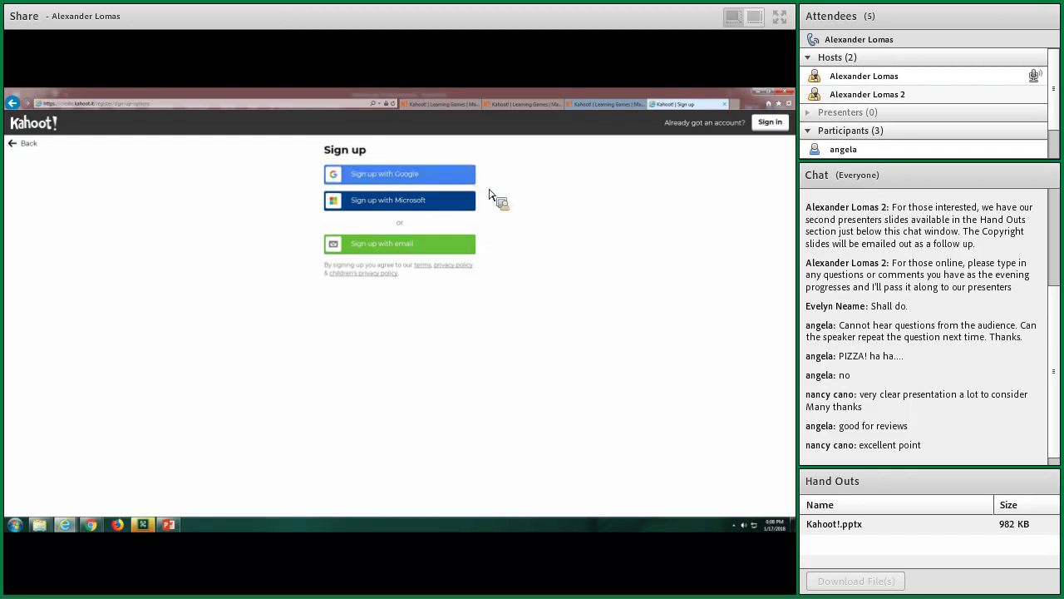
Sign in to Kahoot! with Google using the university email and login, declining to save the password
{"action": "left_click", "coordinate": [780, 124]}
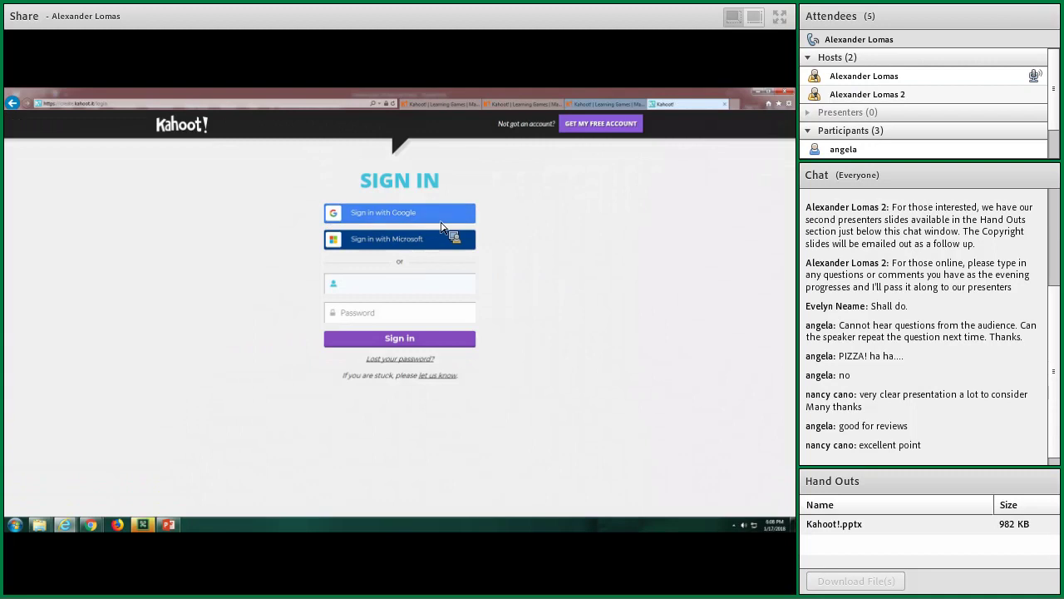
{"action": "left_click", "coordinate": [419, 218]}
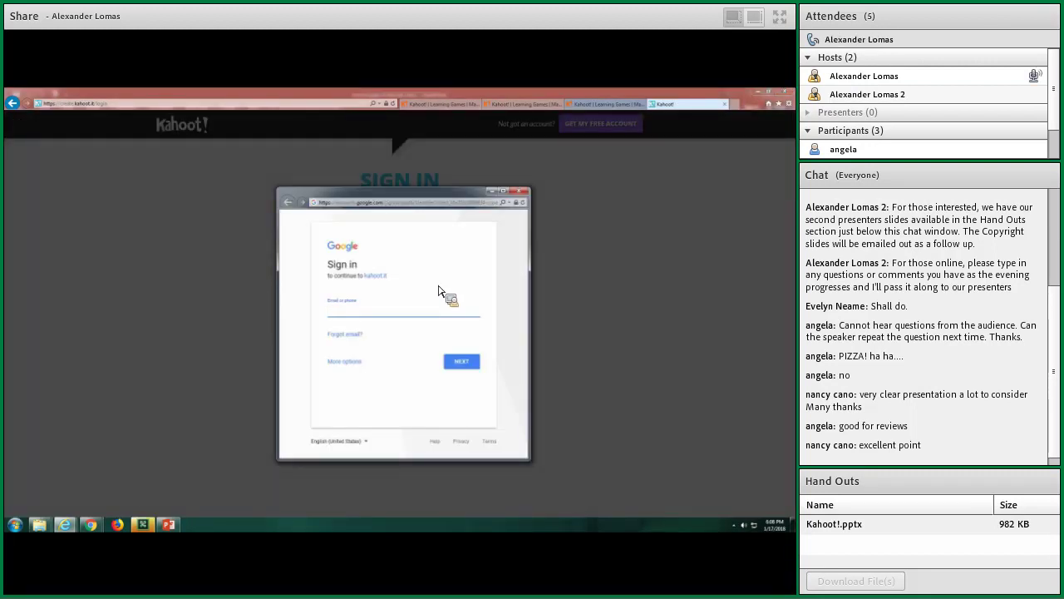
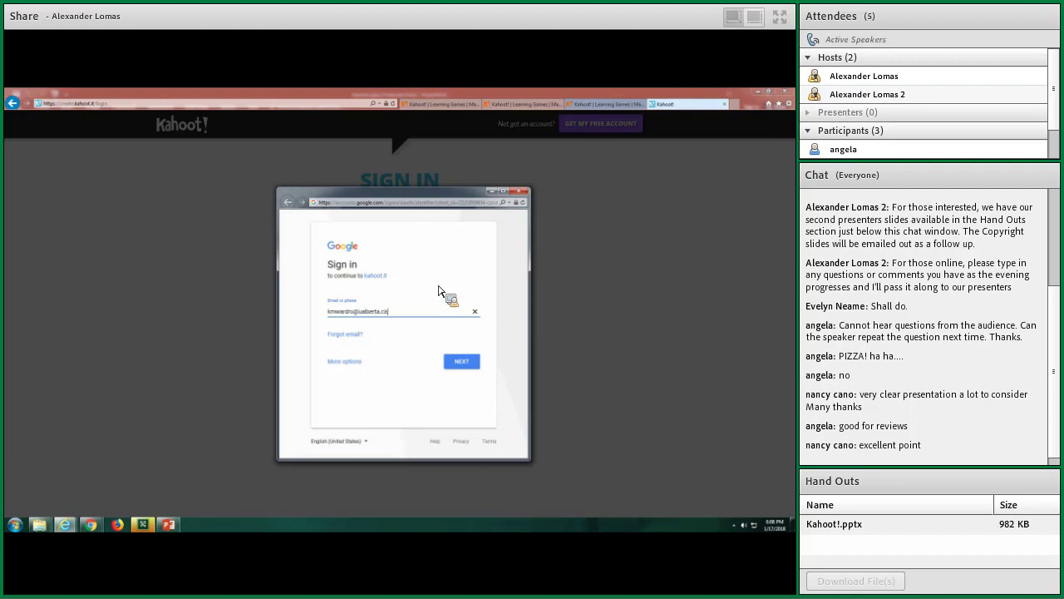
{"action": "key", "text": "Return"}
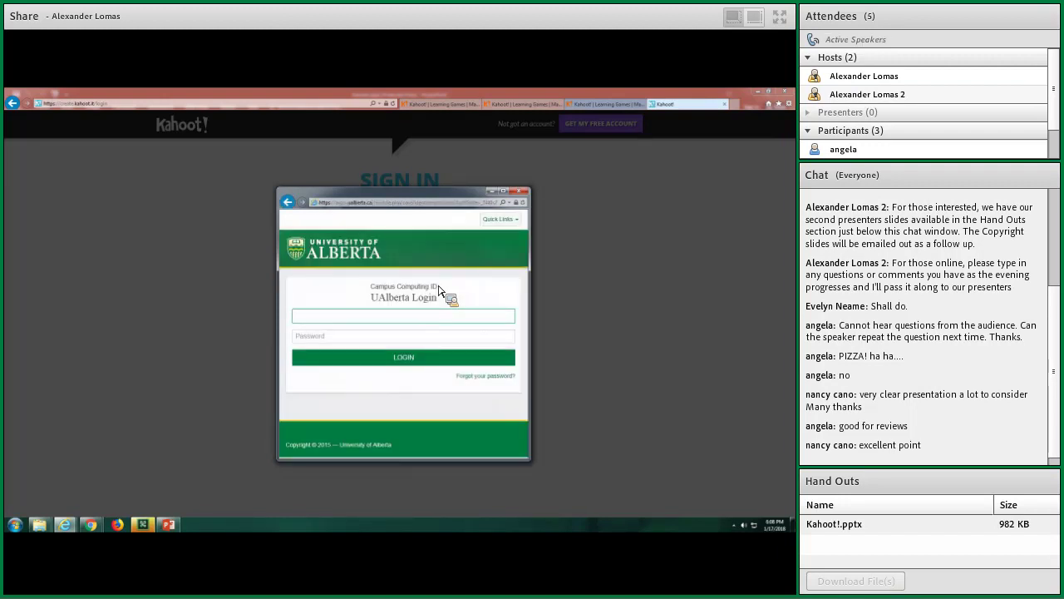
{"action": "key", "text": "Tab"}
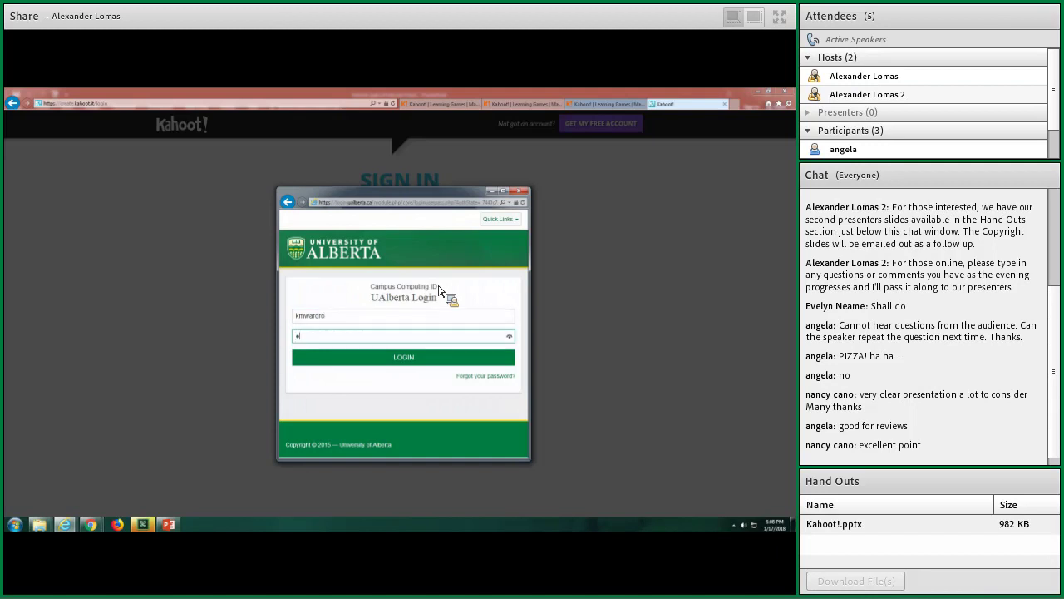
{"action": "key", "text": "Return"}
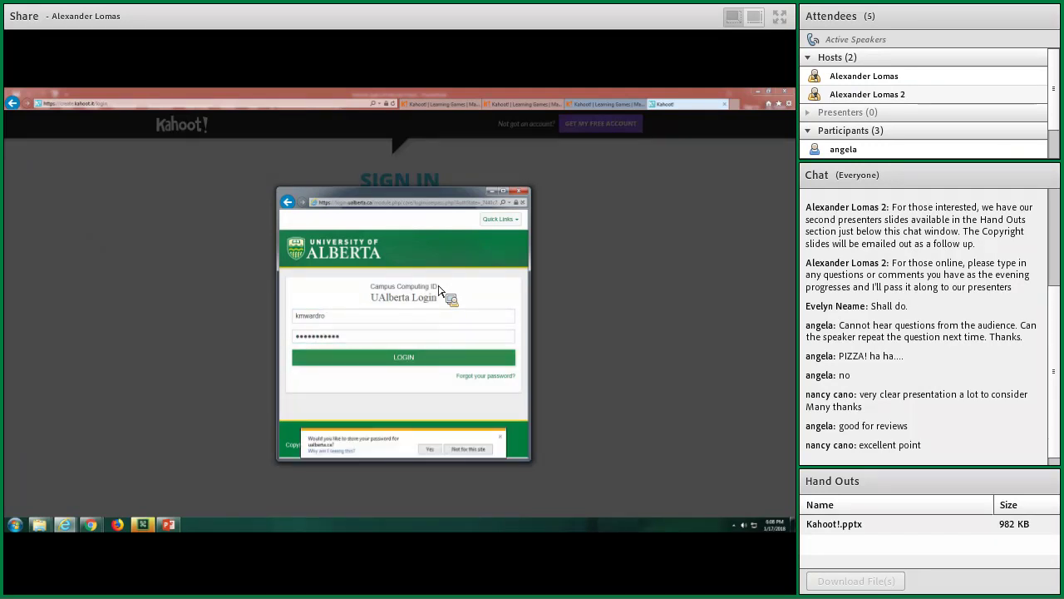
{"action": "left_click", "coordinate": [479, 450]}
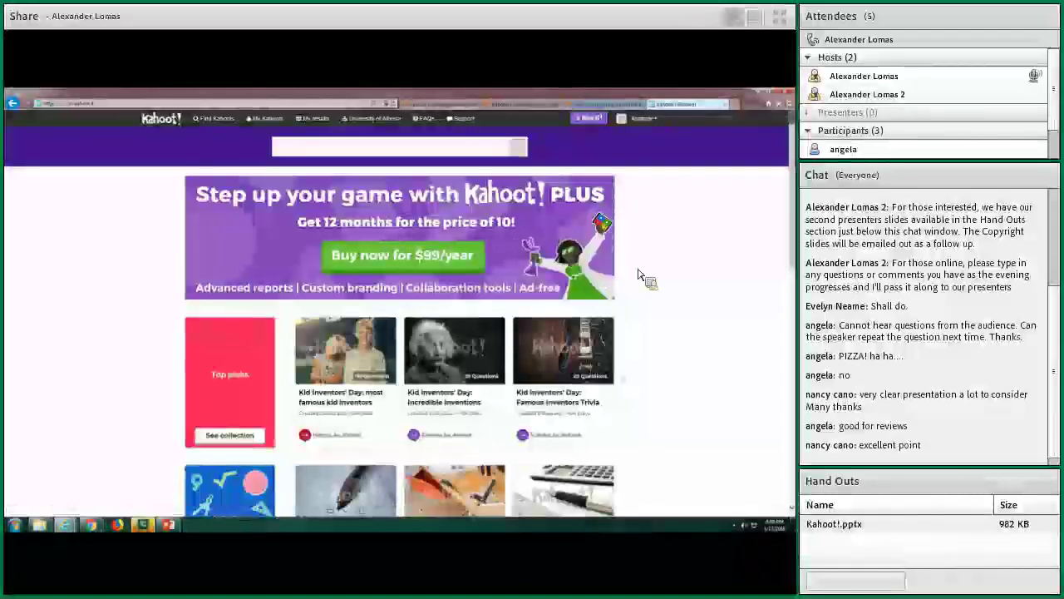
{"action": "scroll", "coordinate": [764, 243], "scroll_direction": "down", "scroll_amount": 3}
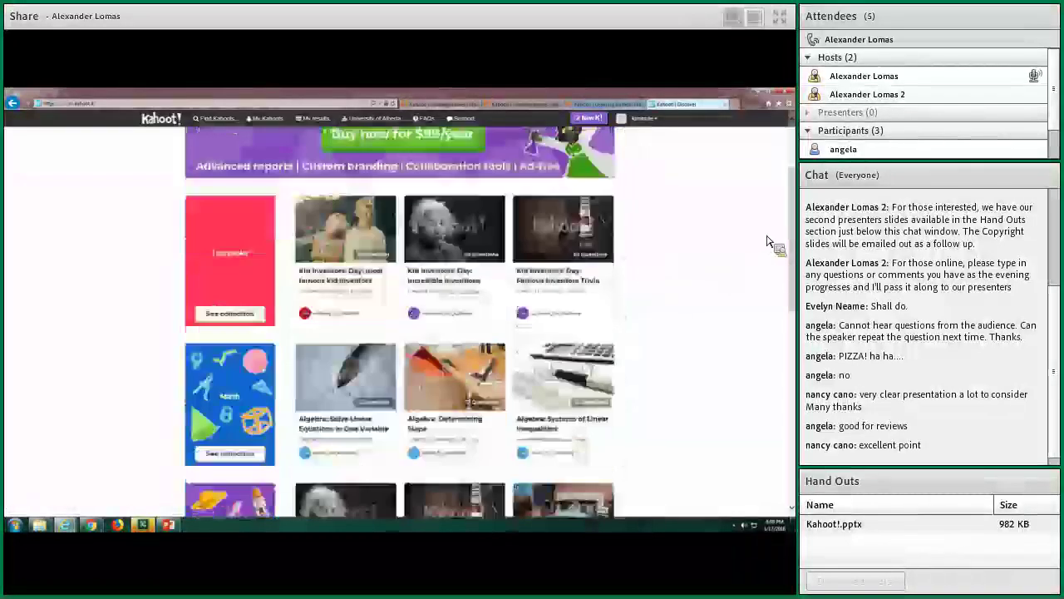
{"action": "scroll", "coordinate": [765, 243], "scroll_direction": "down", "scroll_amount": 7}
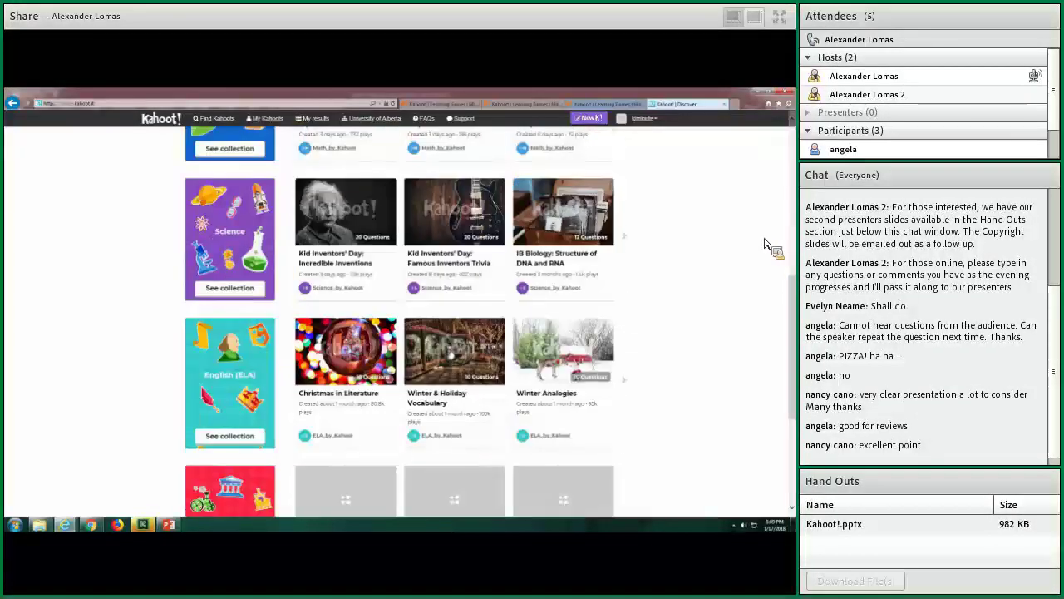
{"action": "scroll", "coordinate": [763, 243], "scroll_direction": "down", "scroll_amount": 6}
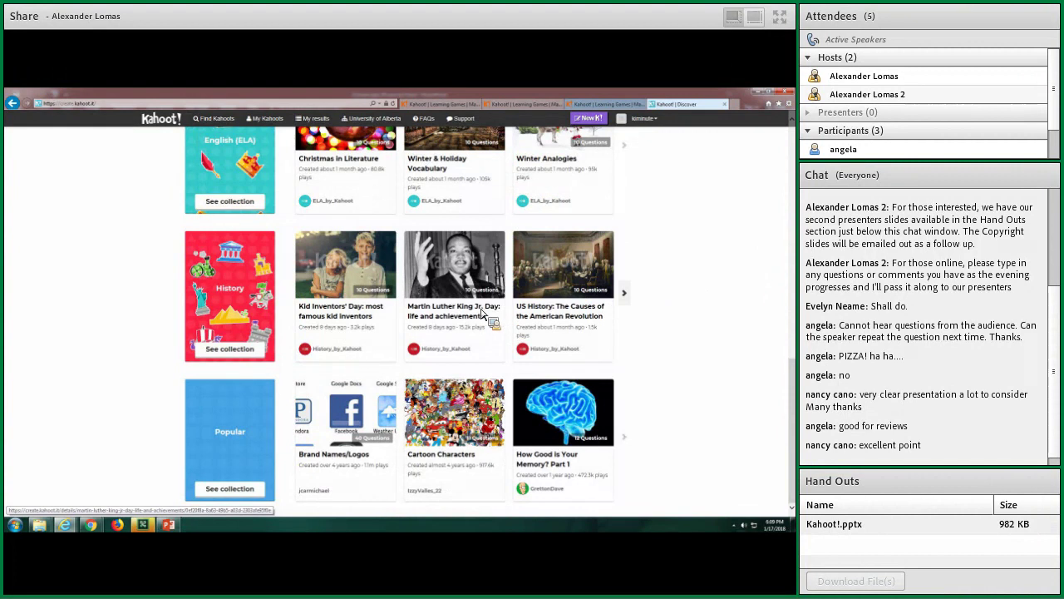
{"action": "scroll", "coordinate": [657, 309], "scroll_direction": "up", "scroll_amount": 15}
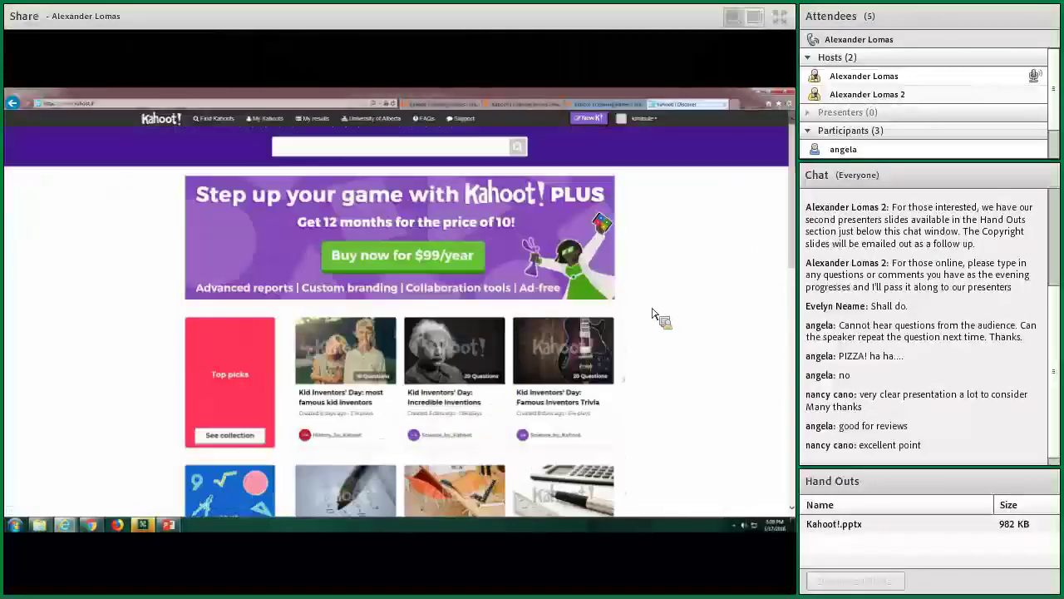
{"action": "left_click", "coordinate": [588, 118]}
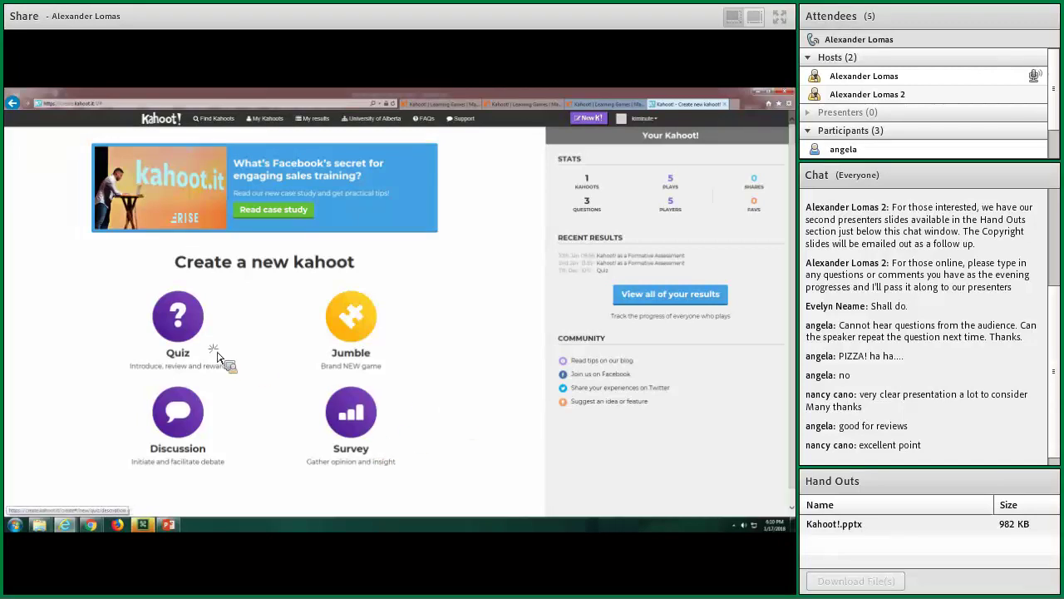
Choose Quiz as the type of the new kahoot
{"action": "left_click", "coordinate": [184, 335]}
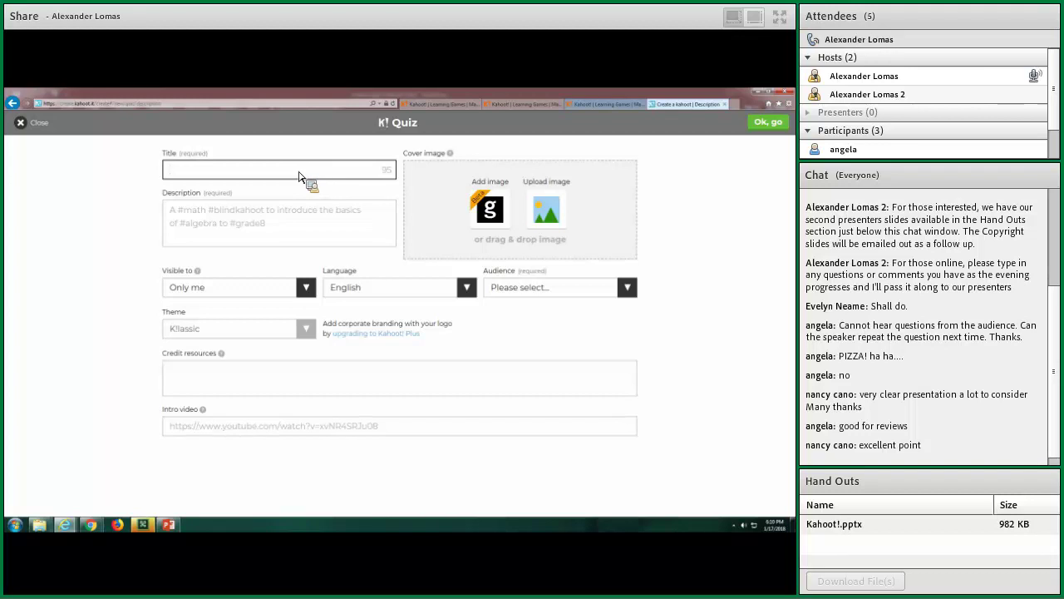
Enter the quiz title 'Occupationmal health and saftey'
{"action": "type", "text": "cupa"}
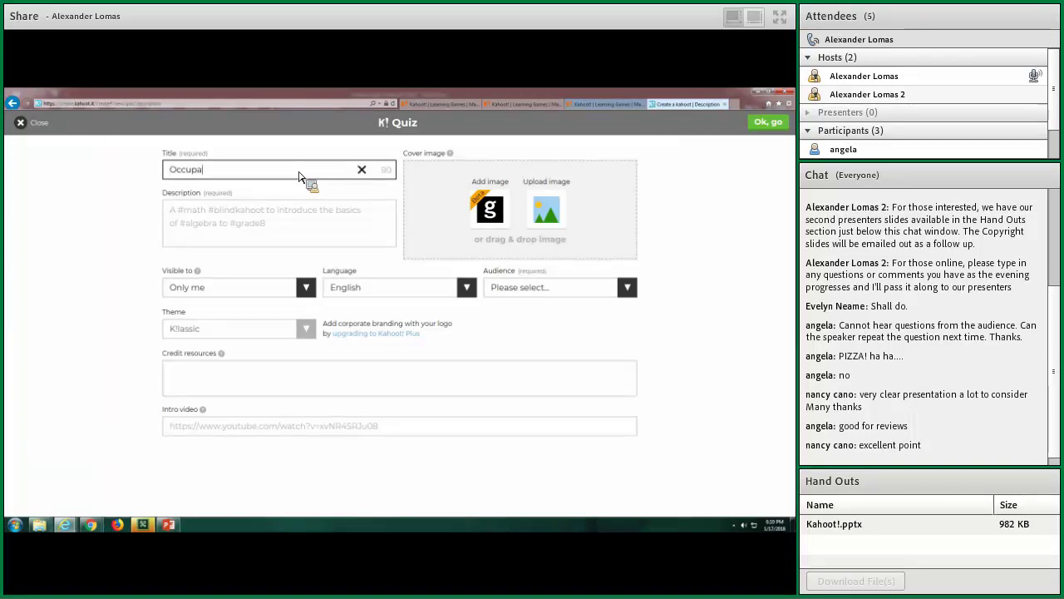
{"action": "type", "text": "tionmal health and saf"}
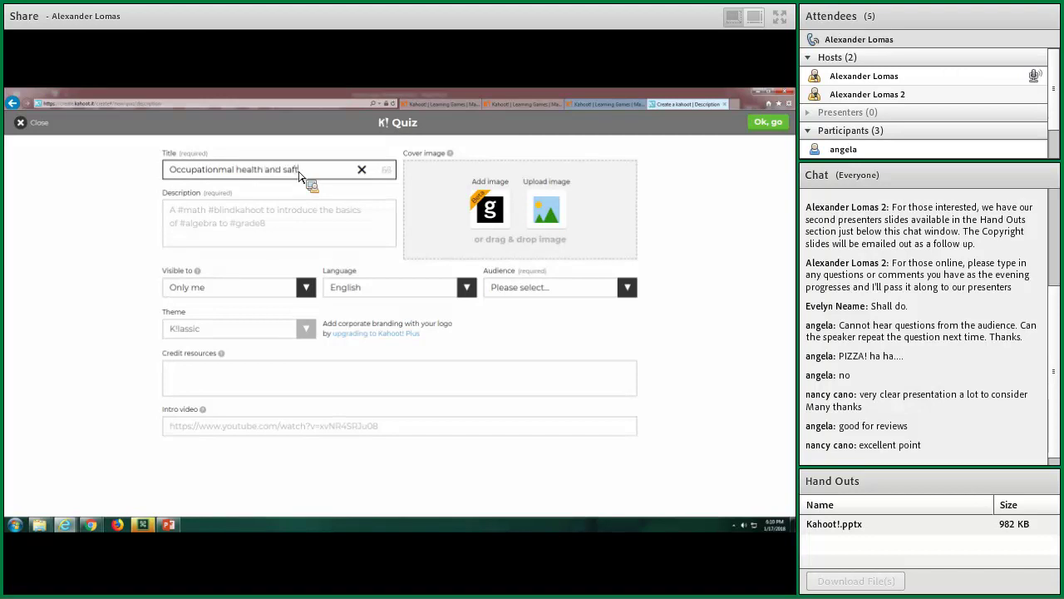
{"action": "type", "text": "tery==="}
{"action": "key", "text": "BackSpace"}
{"action": "key", "text": "BackSpace"}
{"action": "key", "text": "BackSpace"}
{"action": "key", "text": "BackSpace"}
{"action": "key", "text": "BackSpace"}
{"action": "type", "text": "y"}
{"action": "left_click", "coordinate": [301, 231]}
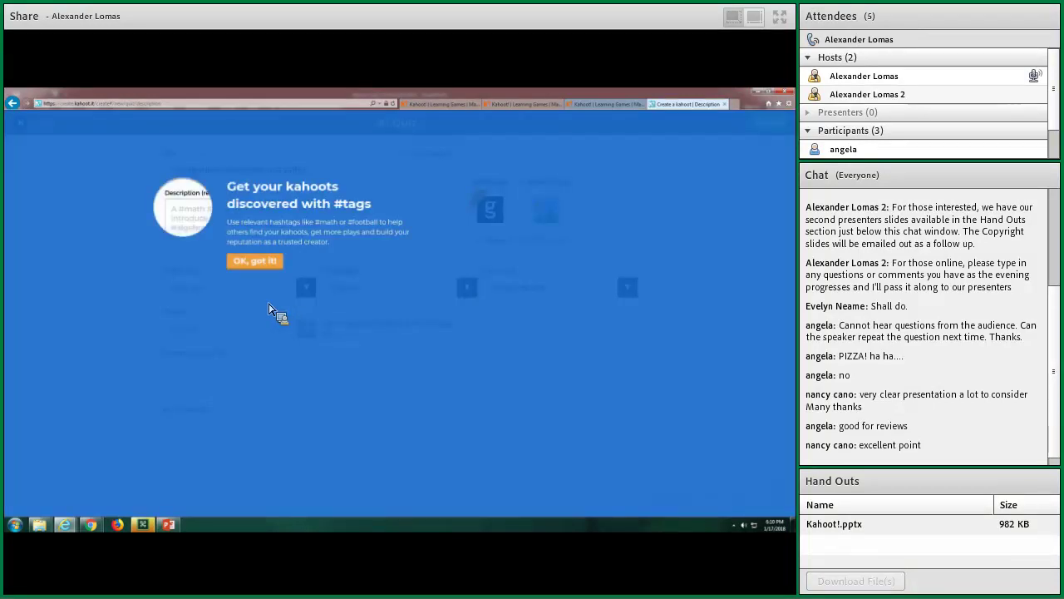
Dismiss the #tags tip and review the Visible to and Audience options, keeping Only me and no audience
{"action": "left_click", "coordinate": [273, 263]}
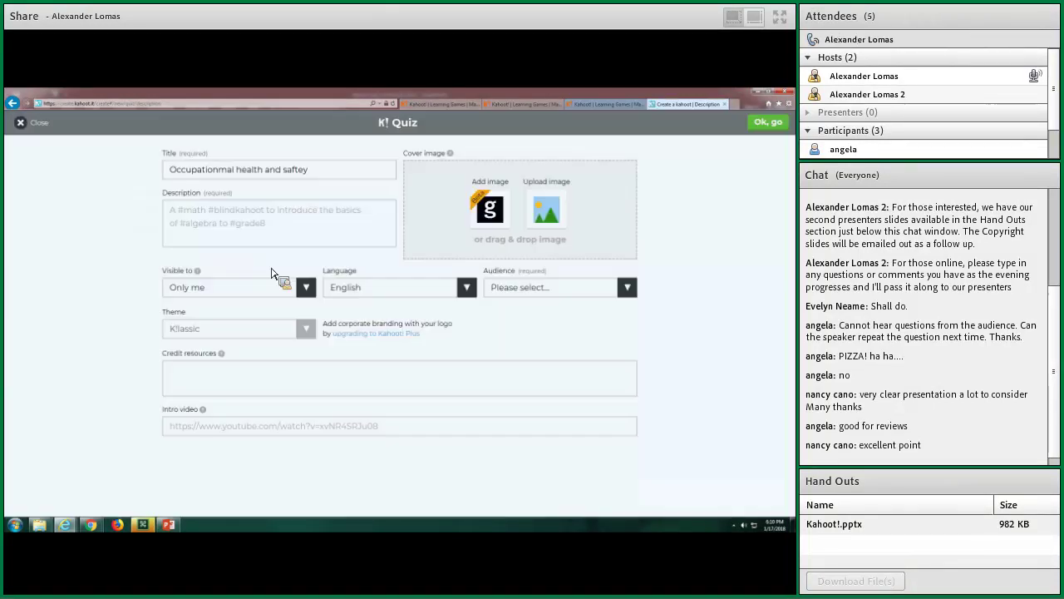
{"action": "left_click", "coordinate": [313, 291]}
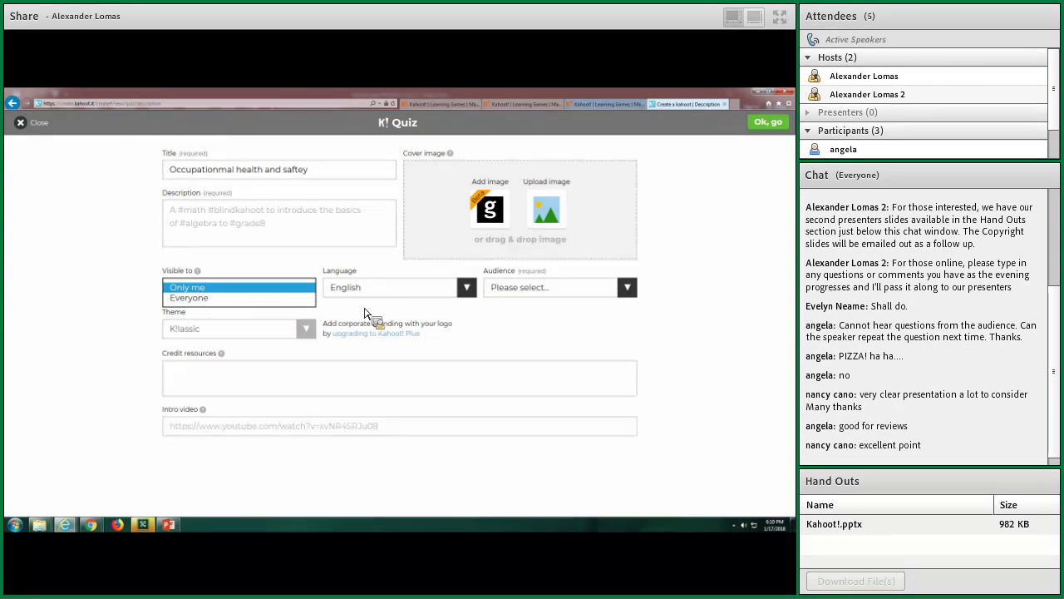
{"action": "left_click", "coordinate": [380, 317]}
{"action": "left_click", "coordinate": [620, 291]}
{"action": "left_click", "coordinate": [669, 324]}
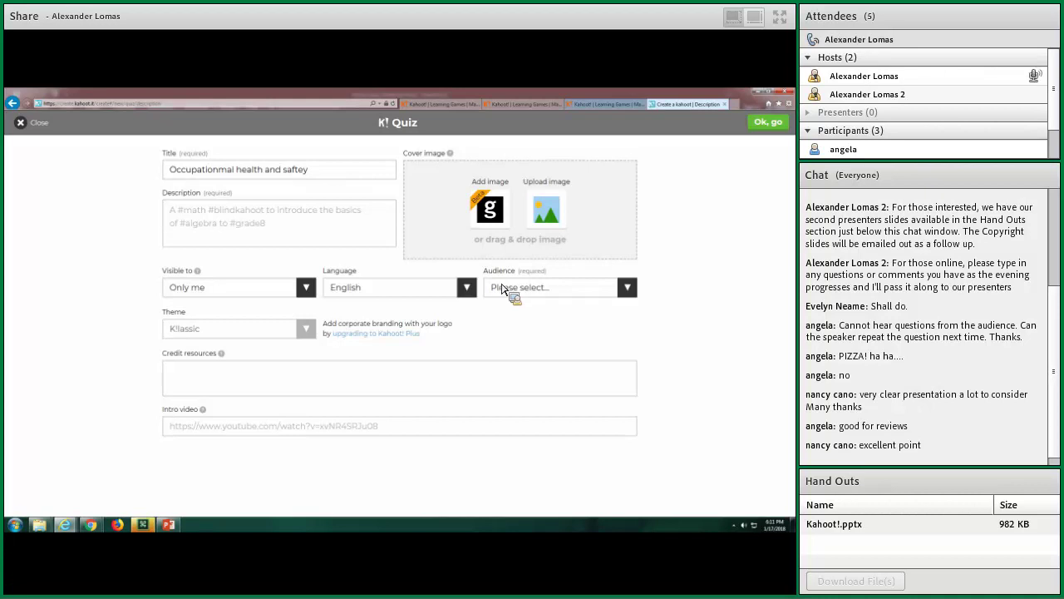
{"action": "left_click", "coordinate": [504, 288]}
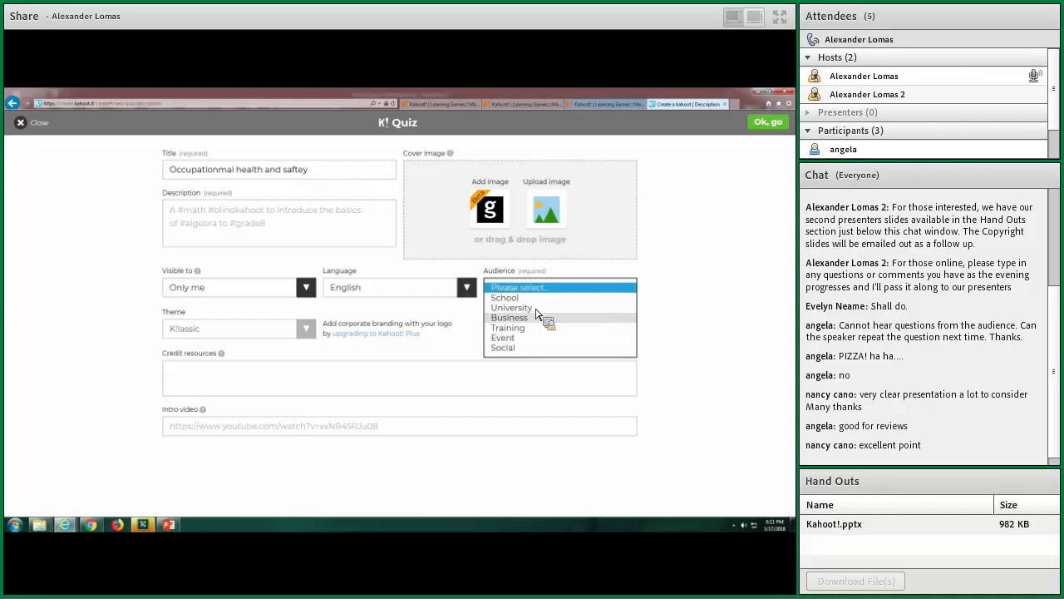
{"action": "left_click", "coordinate": [507, 357]}
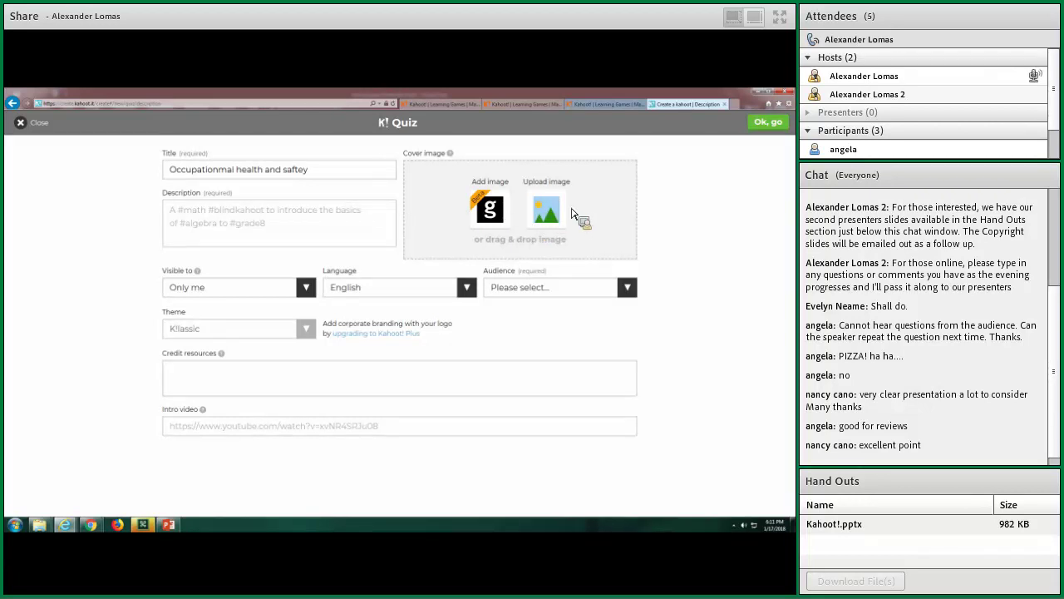
Set the ocean reef stock photo as the quiz cover image
{"action": "left_click", "coordinate": [491, 210]}
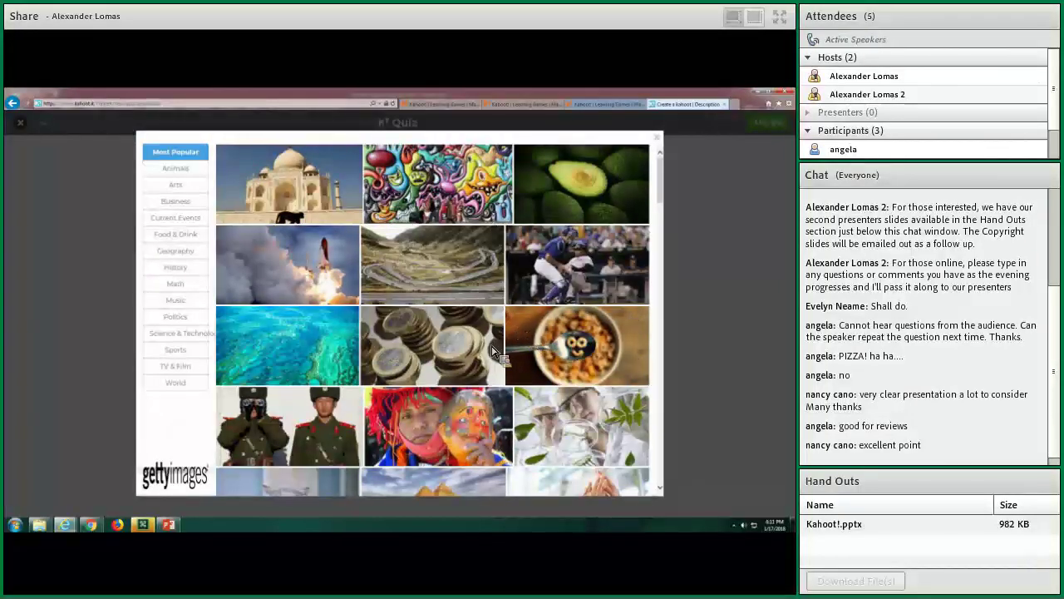
{"action": "left_click", "coordinate": [291, 366]}
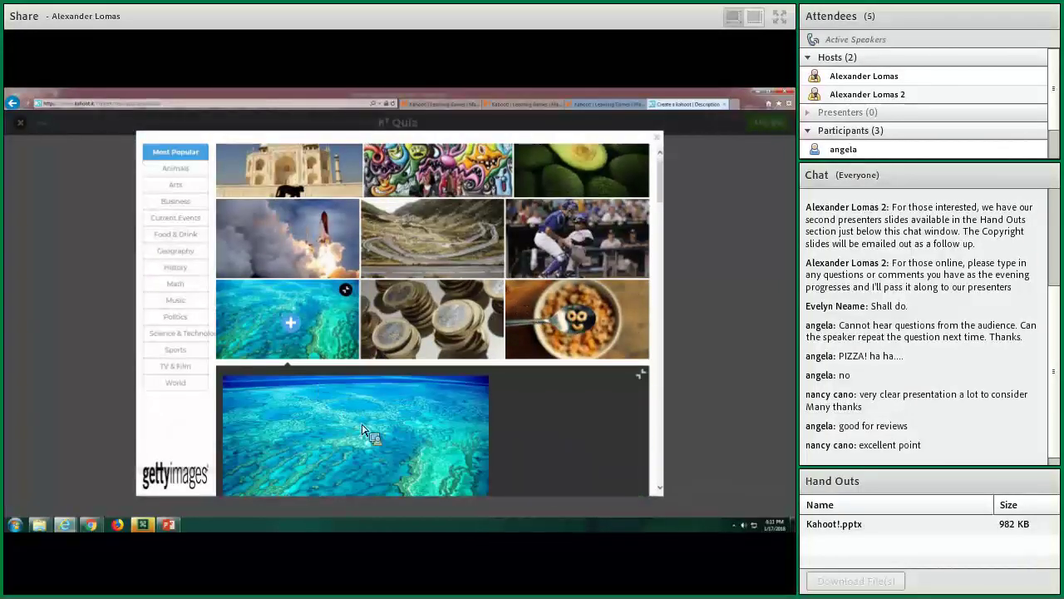
{"action": "left_click", "coordinate": [587, 469]}
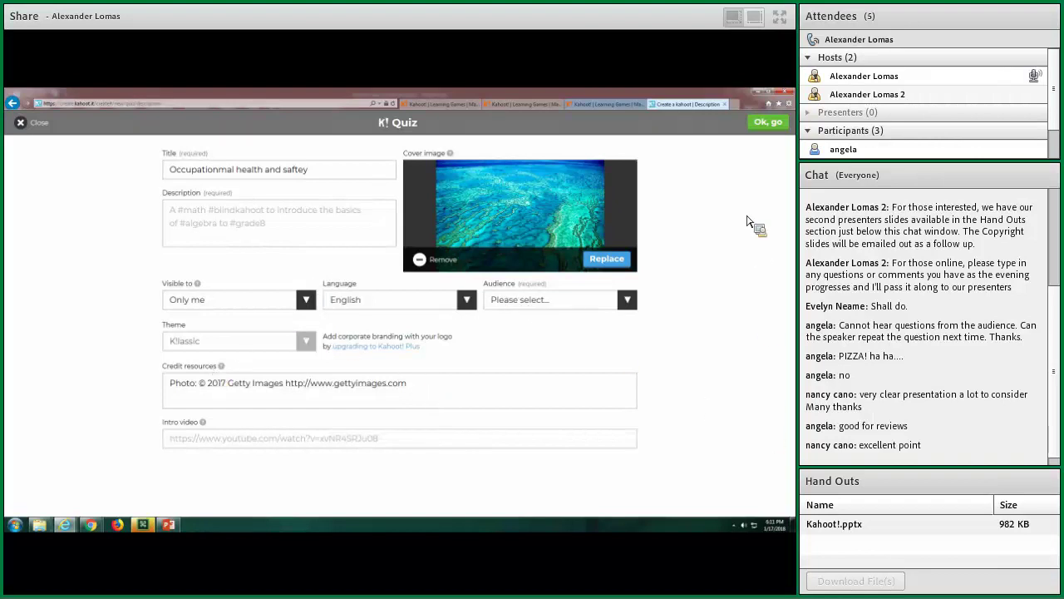
Give the quiz description 'yes' and audience Business, then continue to the quiz overview
{"action": "left_click", "coordinate": [763, 123]}
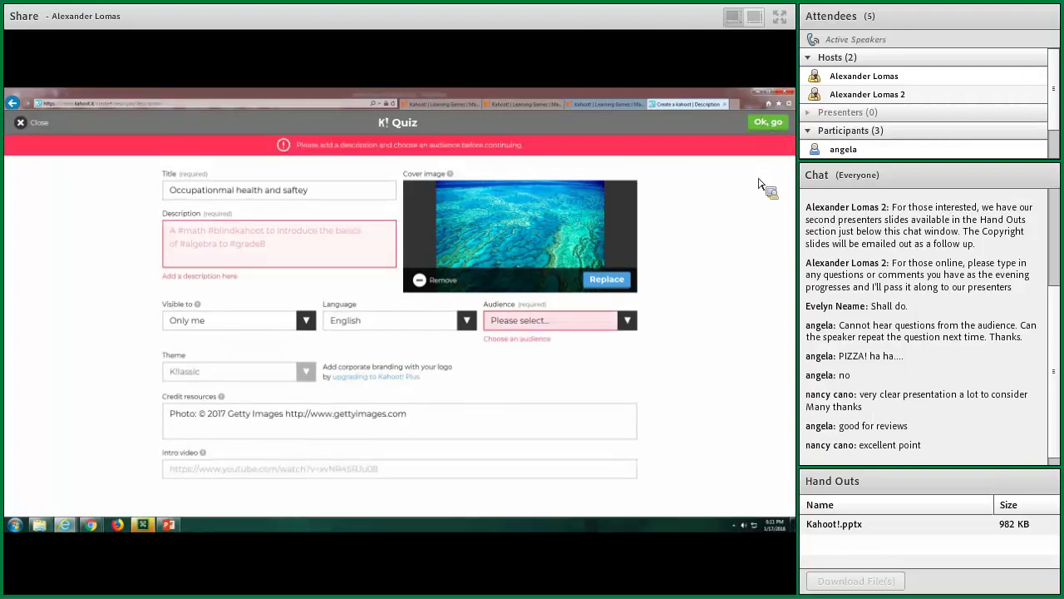
{"action": "left_click", "coordinate": [300, 241]}
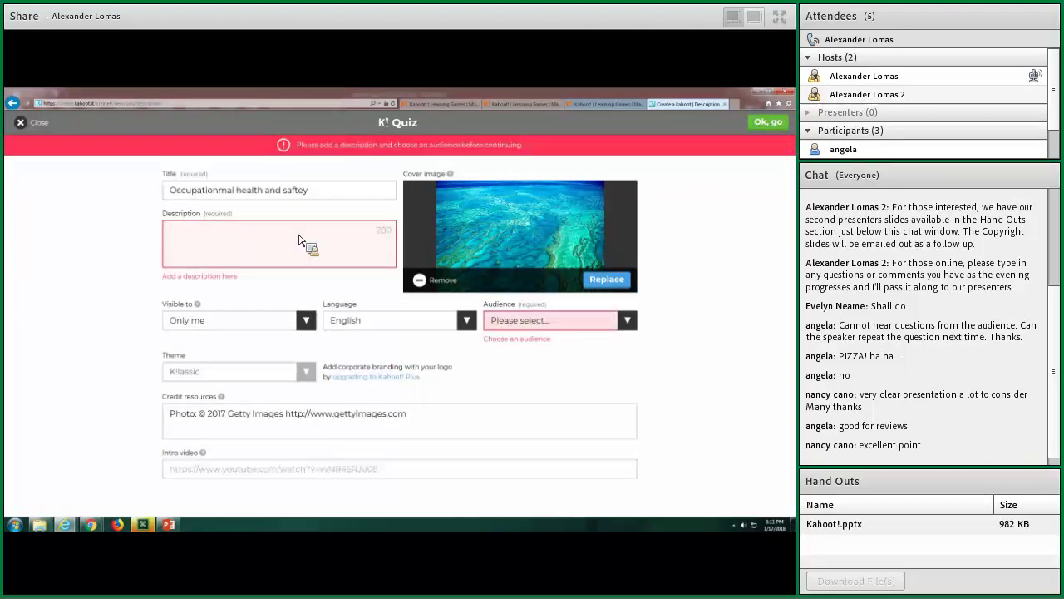
{"action": "type", "text": "yes"}
{"action": "left_click", "coordinate": [767, 124]}
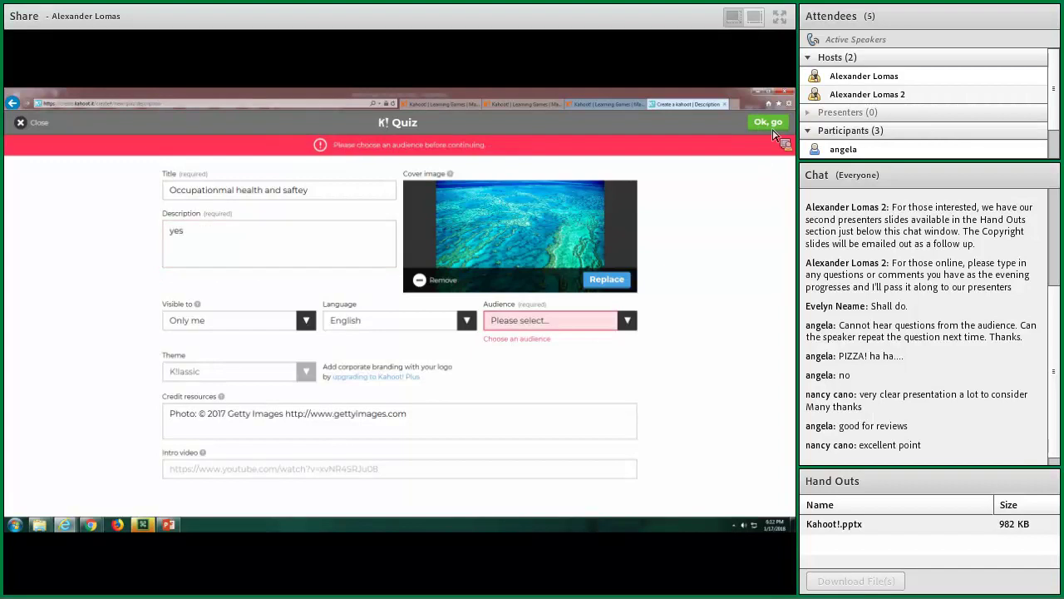
{"action": "left_click", "coordinate": [560, 320]}
{"action": "left_click", "coordinate": [583, 341]}
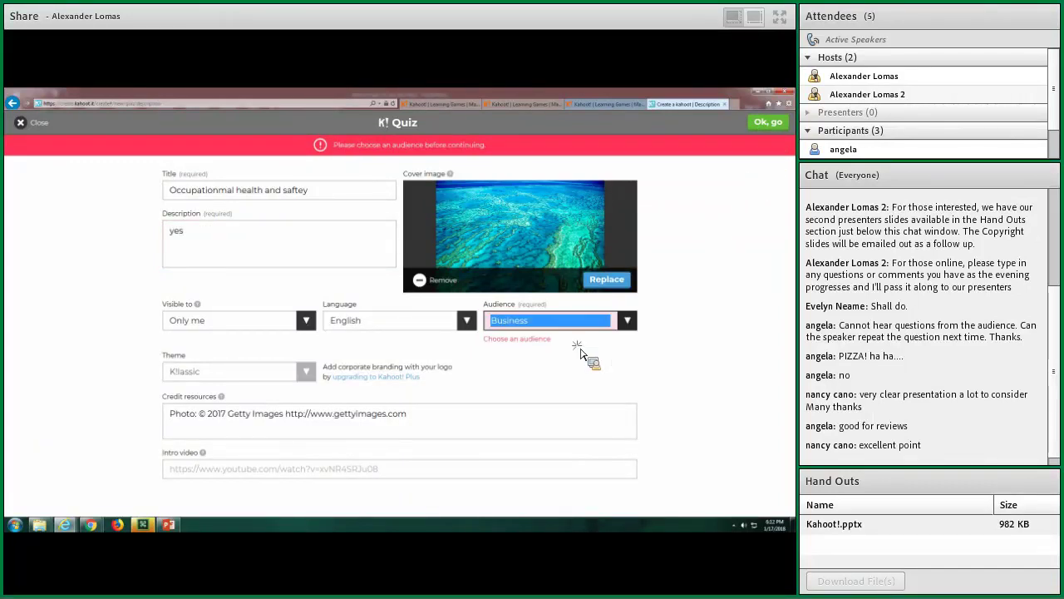
{"action": "left_click", "coordinate": [772, 123]}
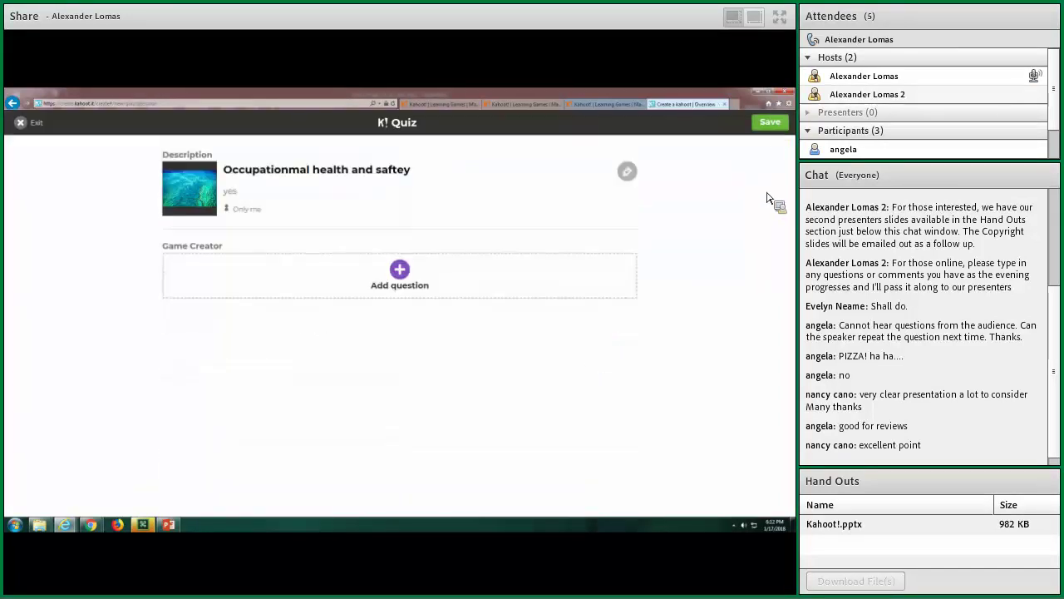
Add question 'What day is it today' with answers Monday, Tuesday, Wednesday, Friday, marking Friday correct
{"action": "left_click", "coordinate": [348, 289]}
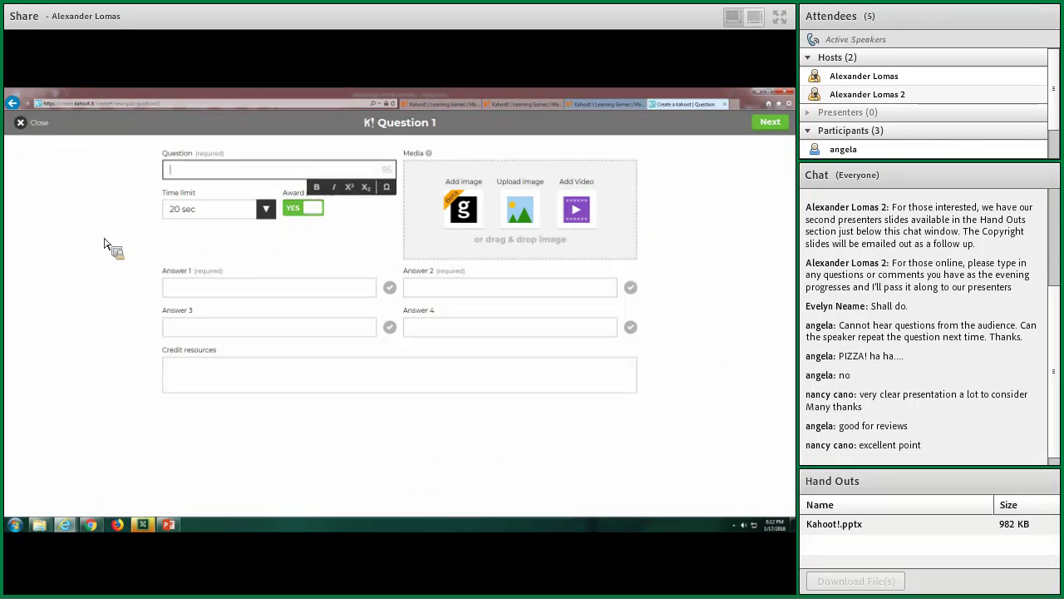
{"action": "type", "text": "What day is it"}
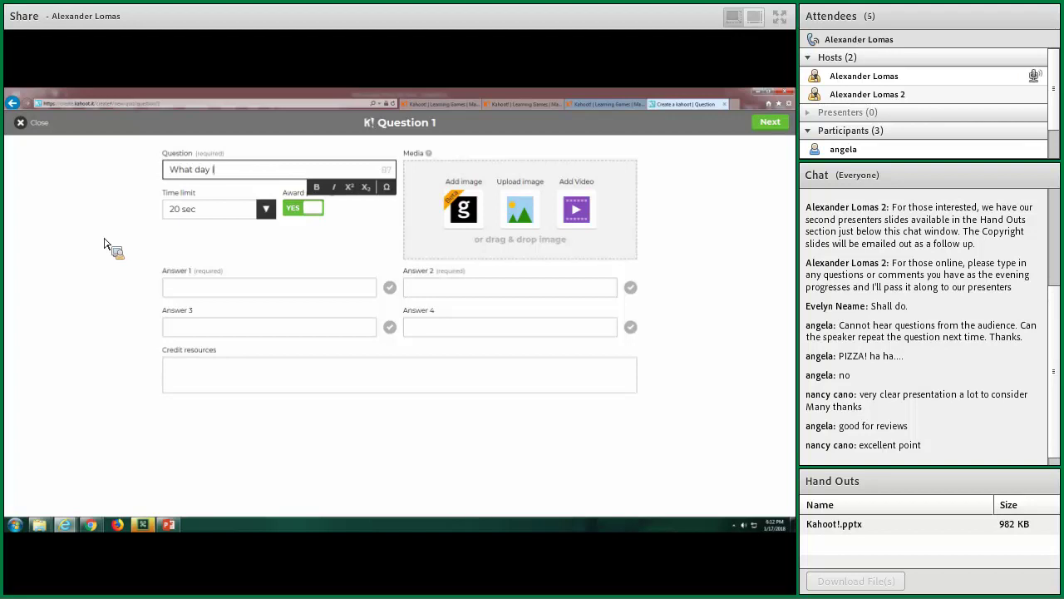
{"action": "type", "text": " today"}
{"action": "left_click", "coordinate": [178, 286]}
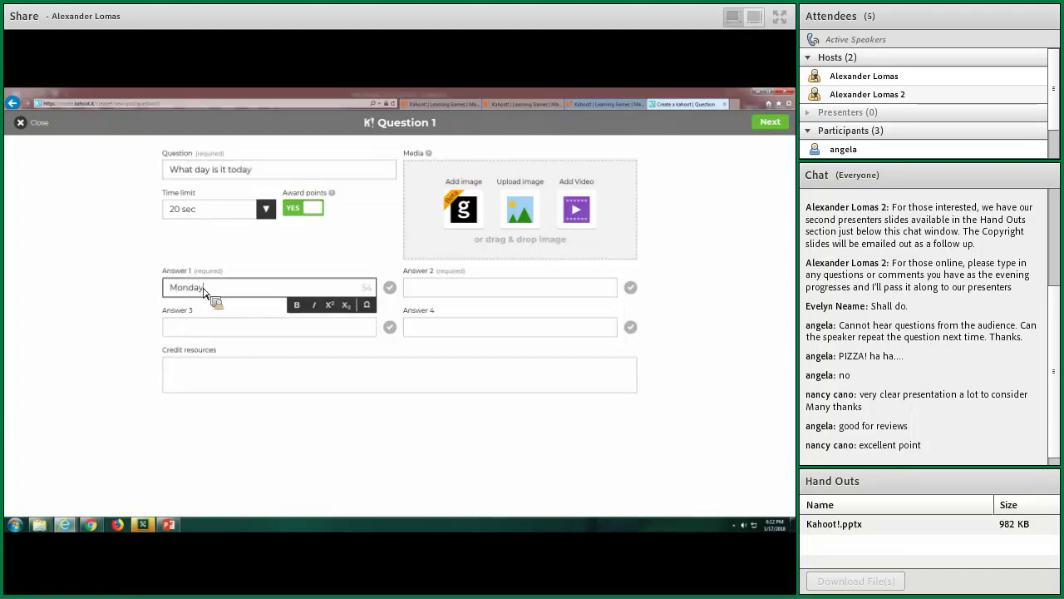
{"action": "key", "text": "Tab"}
{"action": "key", "text": "Tab"}
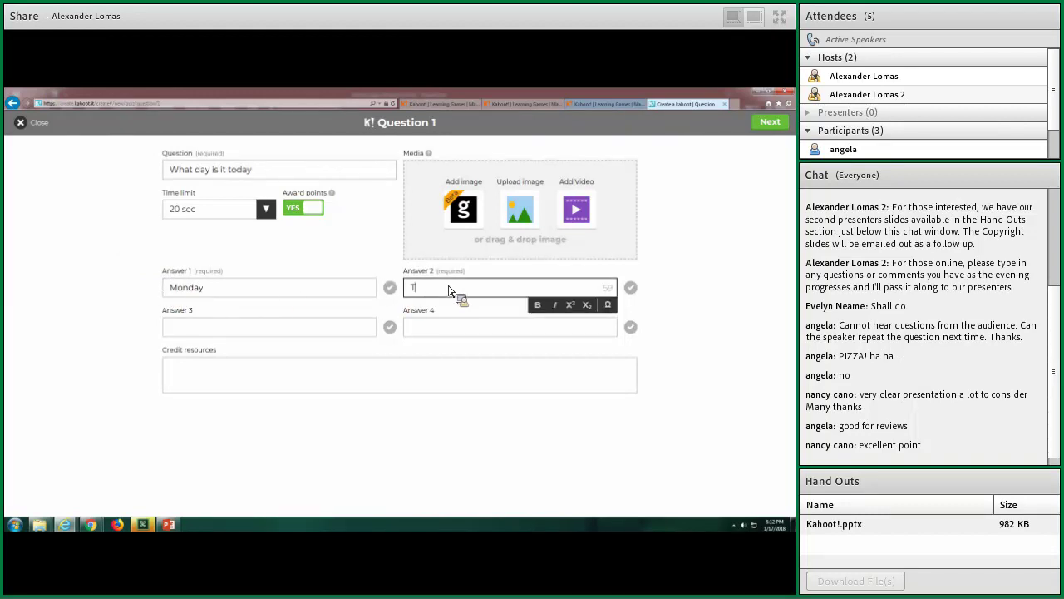
{"action": "key", "text": "Tab"}
{"action": "key", "text": "Tab"}
{"action": "type", "text": "Wednes"}
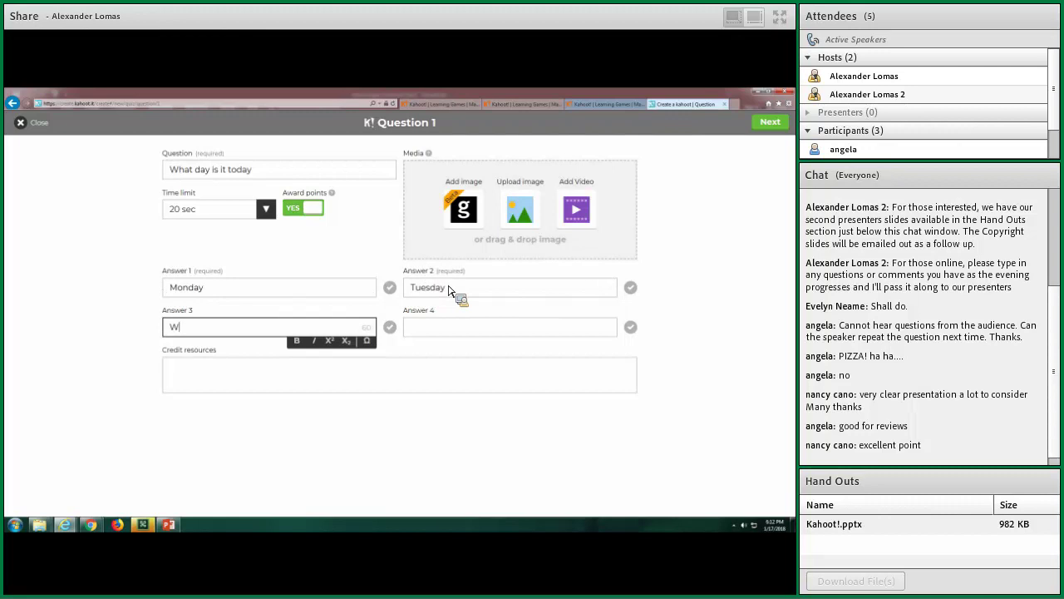
{"action": "key", "text": "Tab"}
{"action": "key", "text": "Tab"}
{"action": "type", "text": "Fr"}
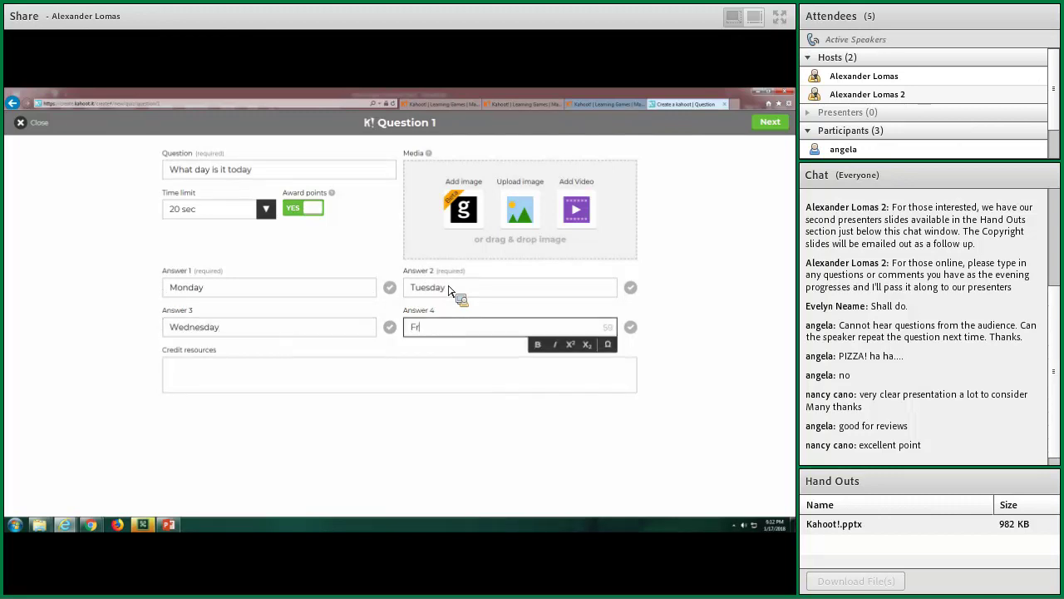
{"action": "left_click", "coordinate": [631, 328]}
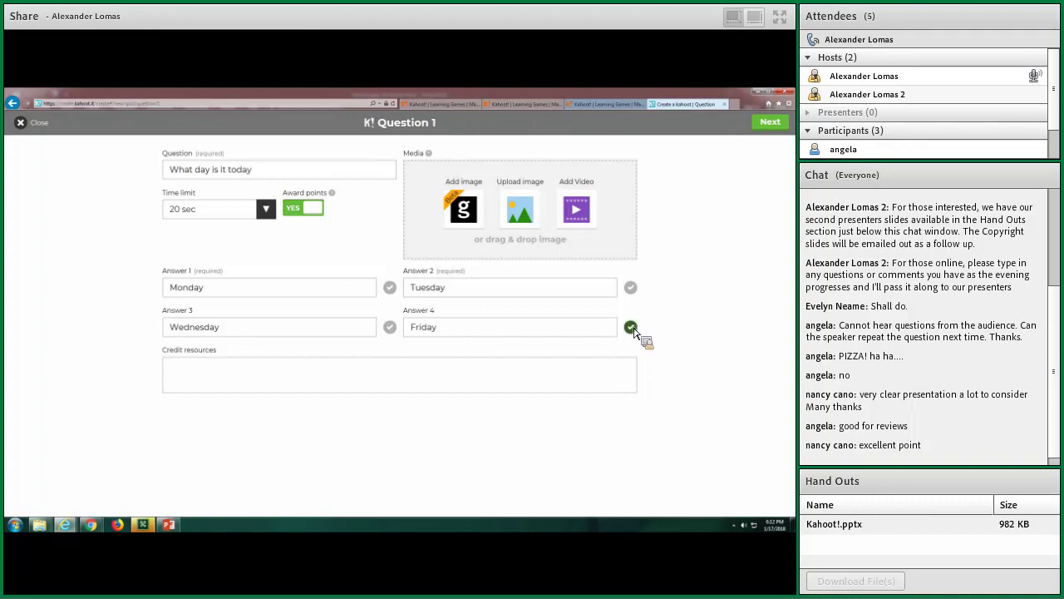
{"action": "left_click", "coordinate": [632, 327]}
Return to the overview, leave question 1's time limit at 20s, and exit the editor
{"action": "left_click", "coordinate": [770, 124]}
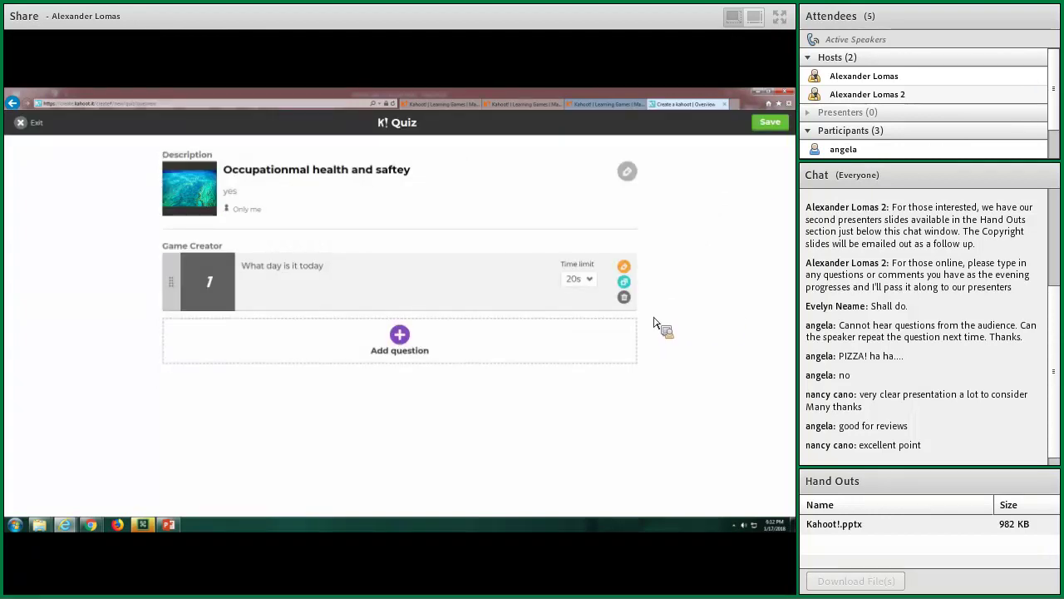
{"action": "left_click", "coordinate": [591, 280]}
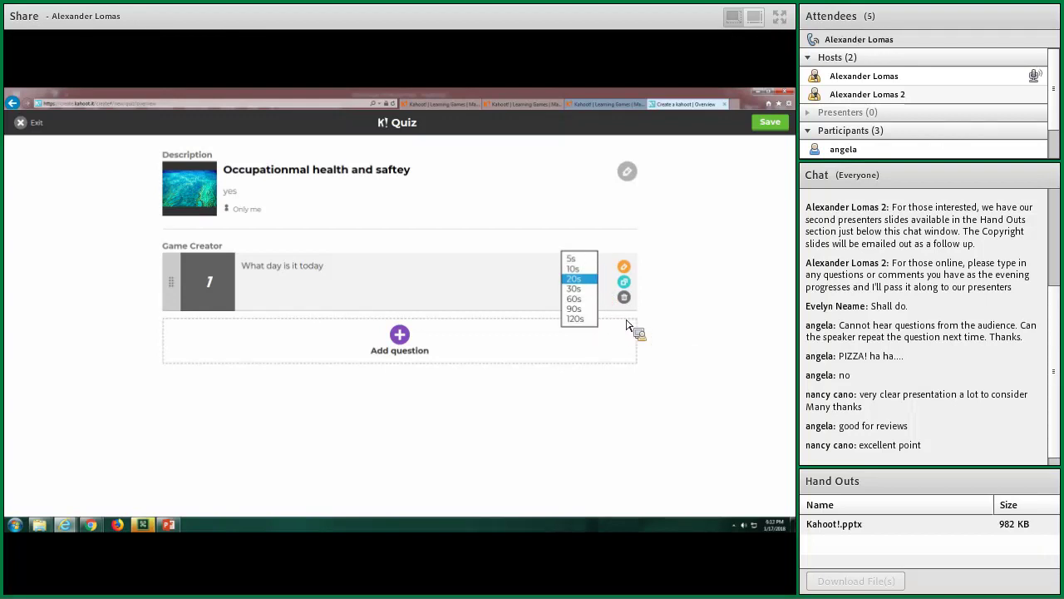
{"action": "left_click", "coordinate": [680, 315]}
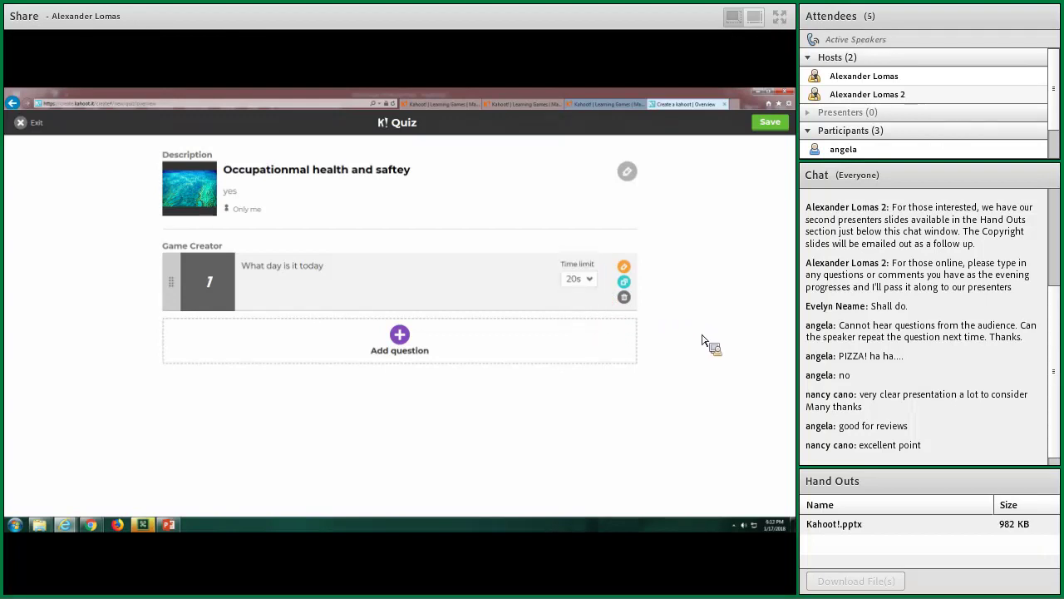
{"action": "left_click", "coordinate": [33, 122]}
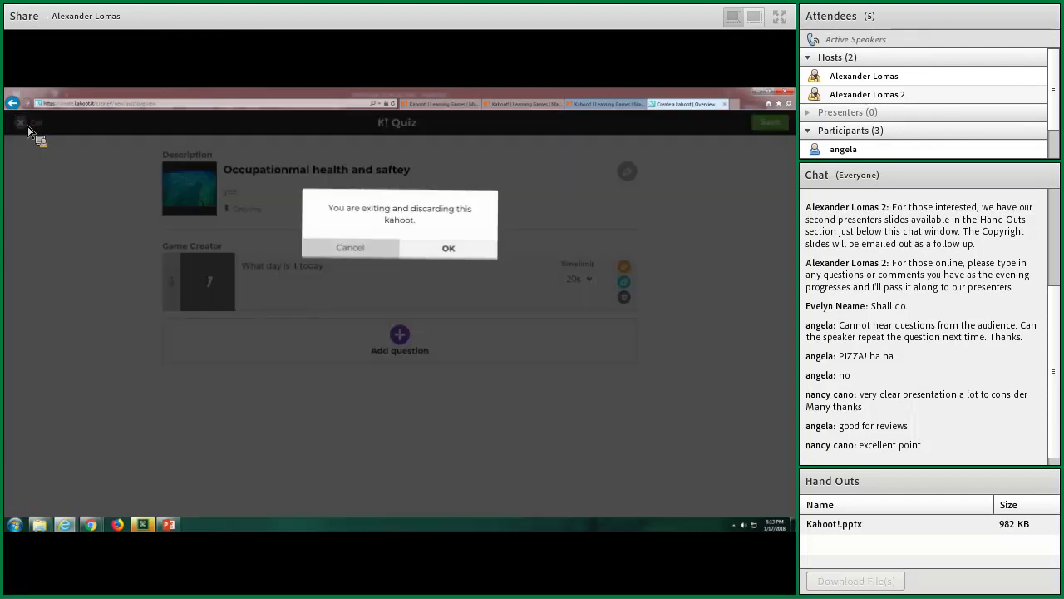
Discard the unsaved kahoot and go to the Let's Play! slide in the presentation
{"action": "left_click", "coordinate": [466, 252]}
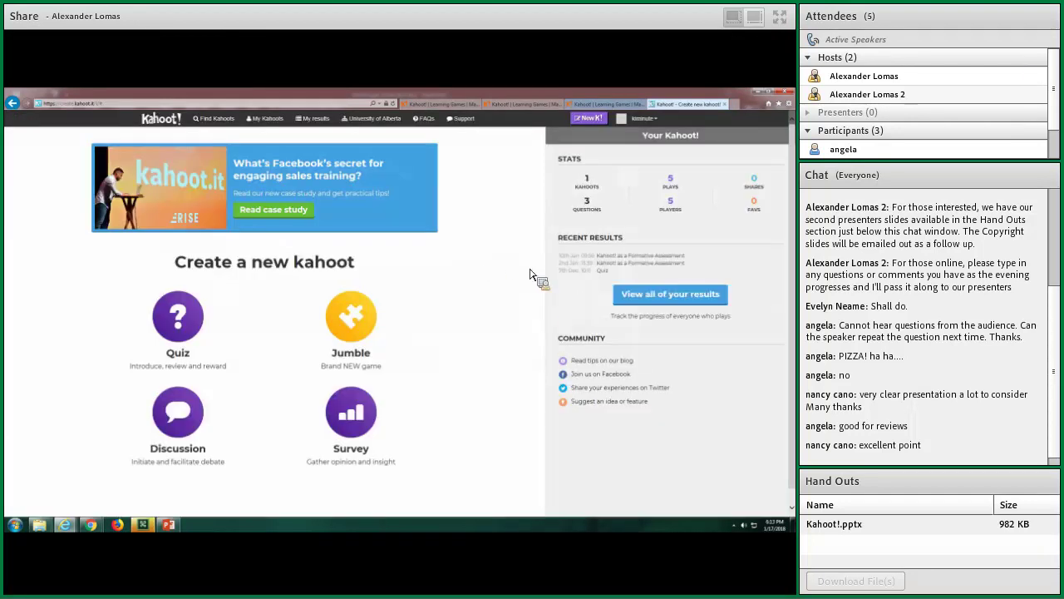
{"action": "left_click", "coordinate": [168, 524]}
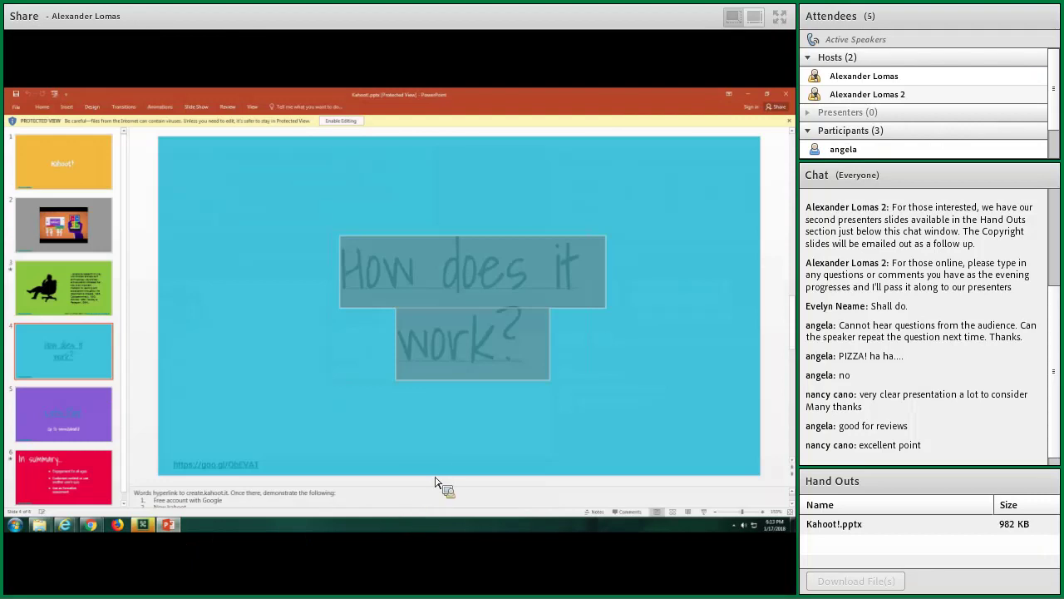
{"action": "left_click", "coordinate": [88, 393]}
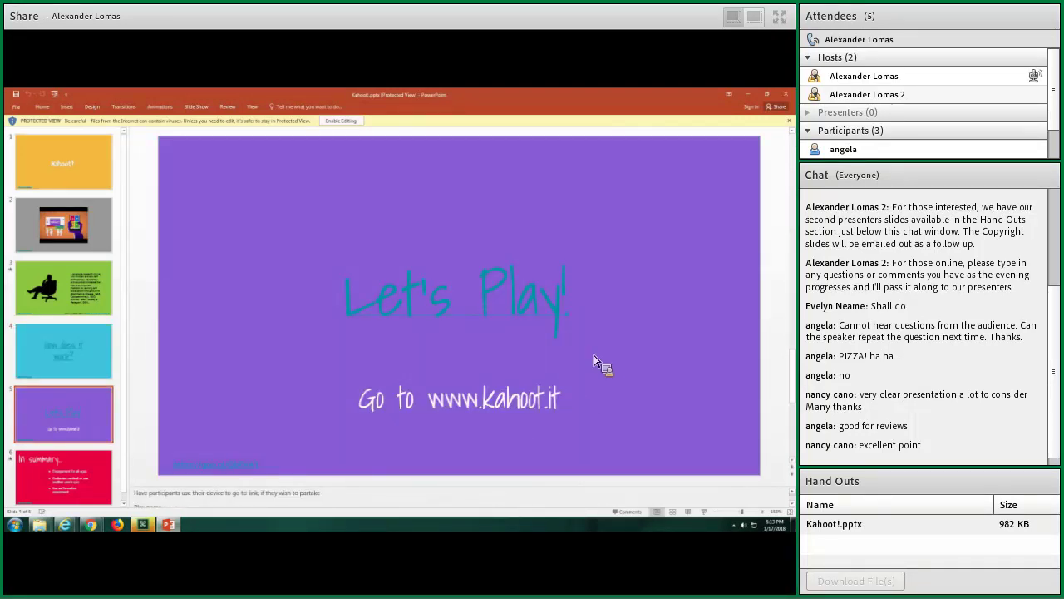
Copy the Kahoot hyperlink from the Let's Play! slide
{"action": "left_click", "coordinate": [566, 312]}
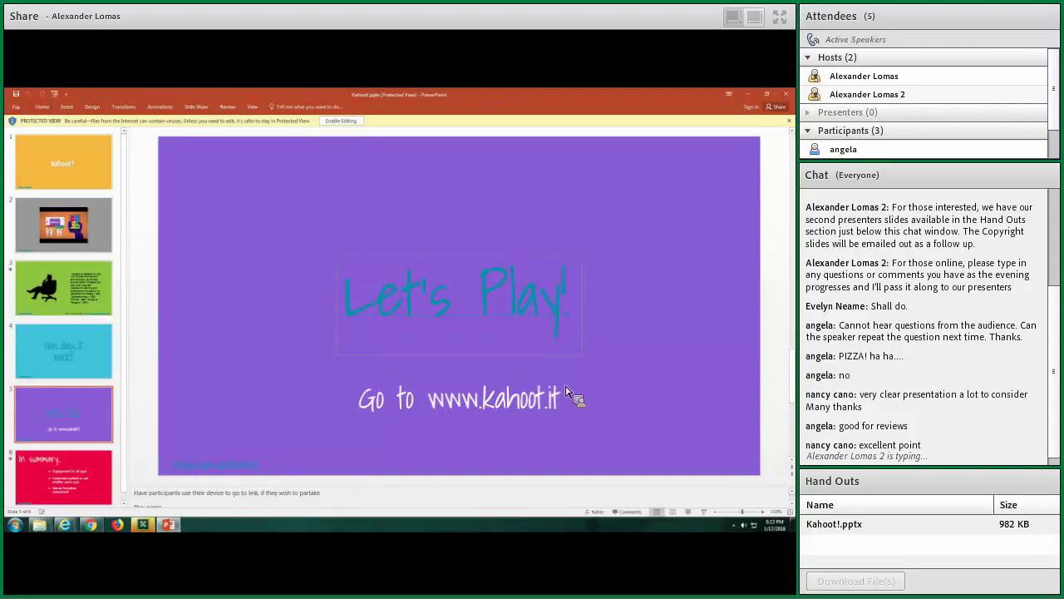
{"action": "left_click", "coordinate": [558, 412]}
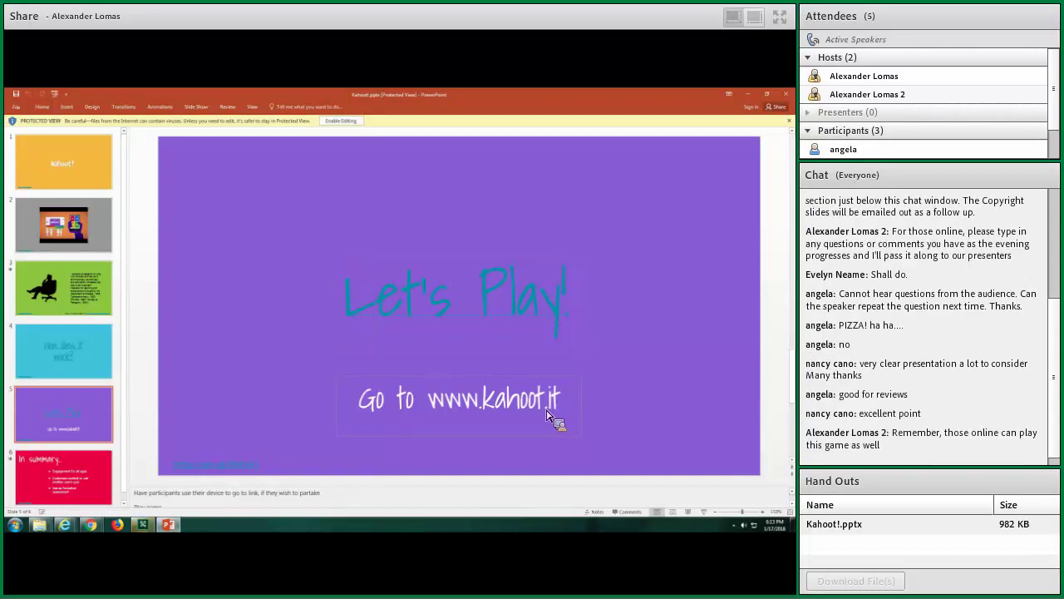
{"action": "right_click", "coordinate": [541, 303]}
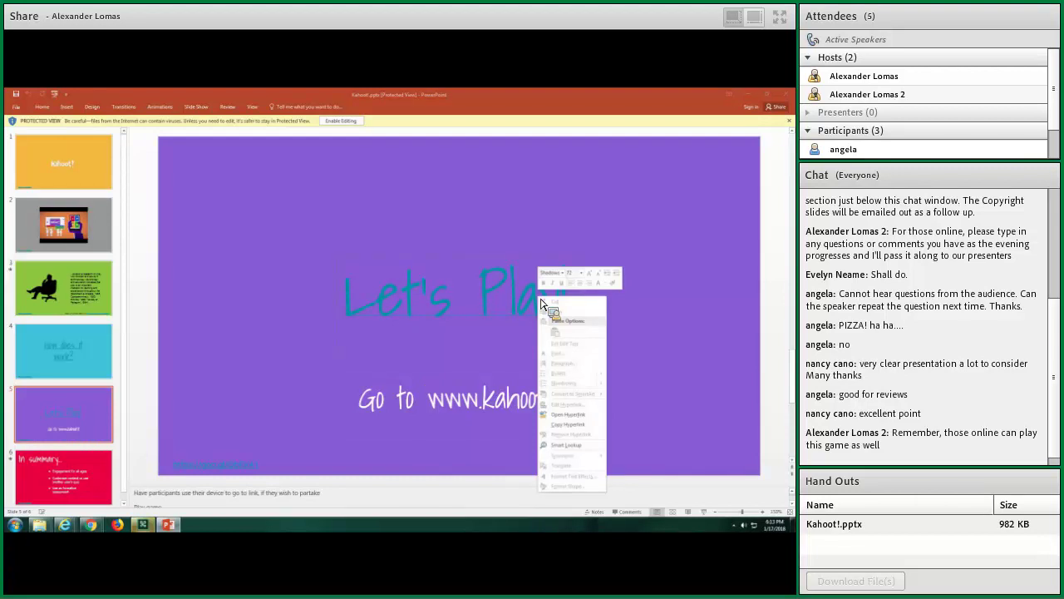
{"action": "left_click", "coordinate": [585, 425]}
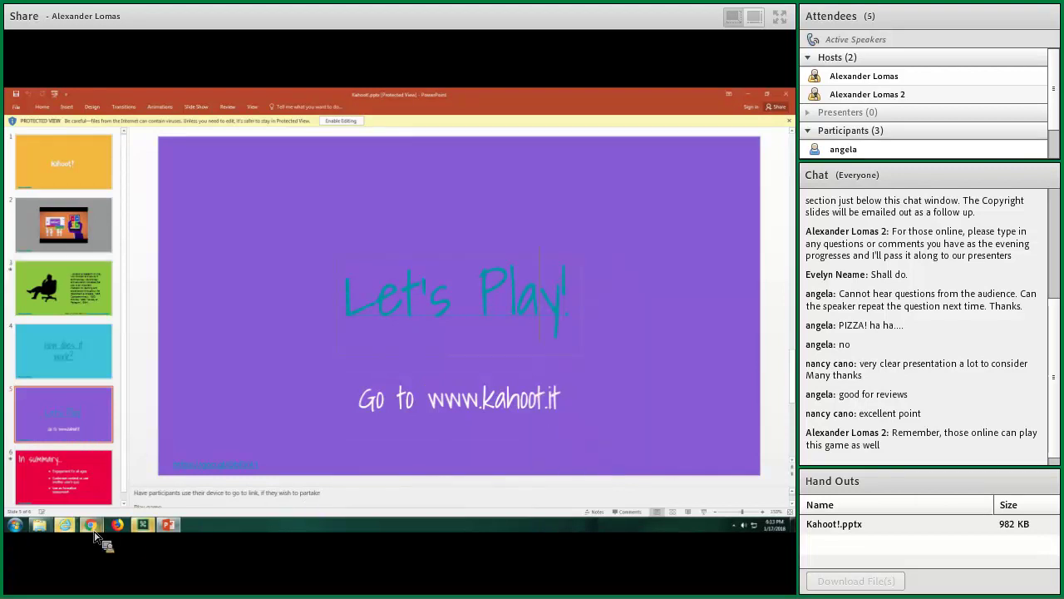
Bring the Kahoot! as a Formative Assessment page forward and launch it for play
{"action": "mouse_move", "coordinate": [69, 532]}
{"action": "left_click", "coordinate": [428, 503]}
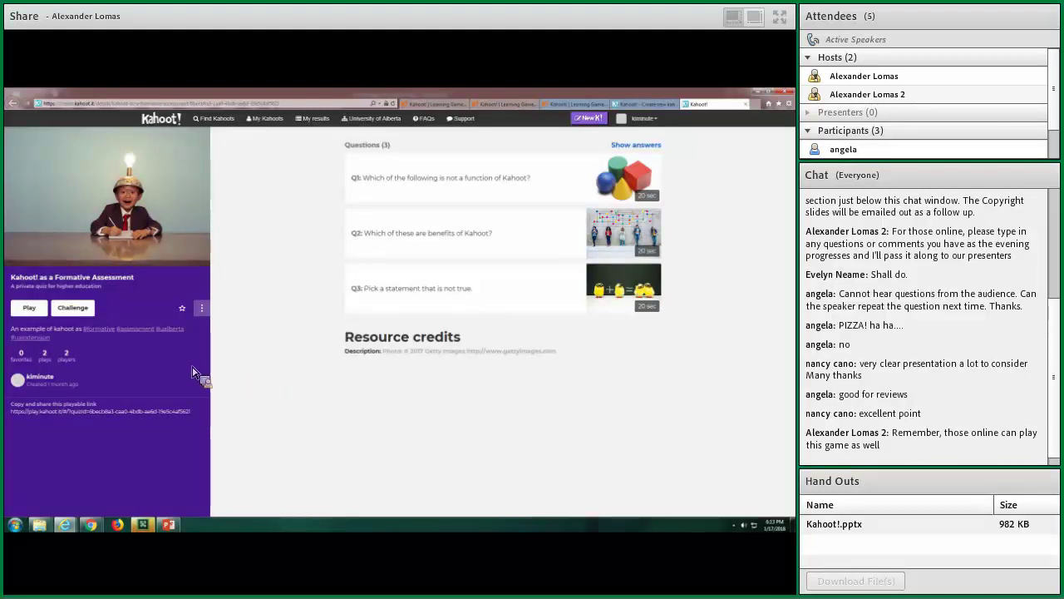
{"action": "left_click", "coordinate": [28, 309]}
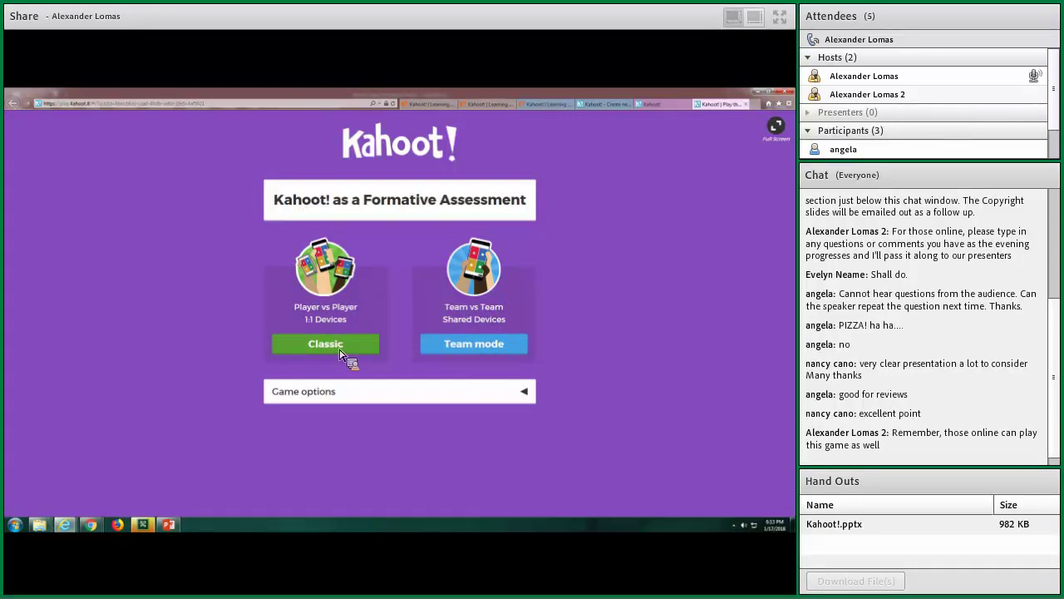
Review the Game options toggles, then launch a Classic player-vs-player game of the quiz
{"action": "left_click", "coordinate": [515, 399]}
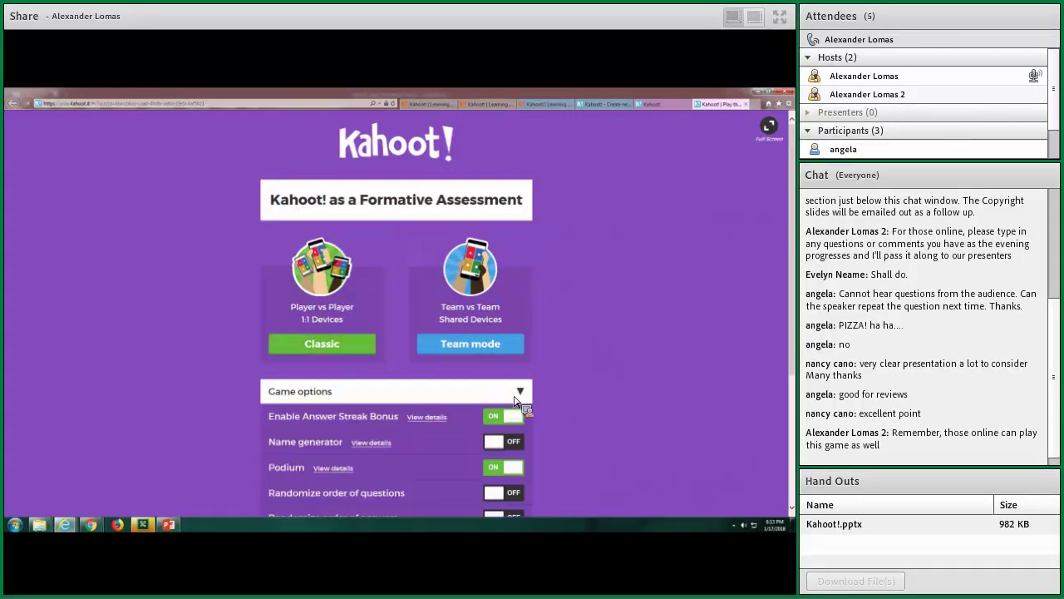
{"action": "scroll", "coordinate": [514, 399], "scroll_direction": "down", "scroll_amount": 3}
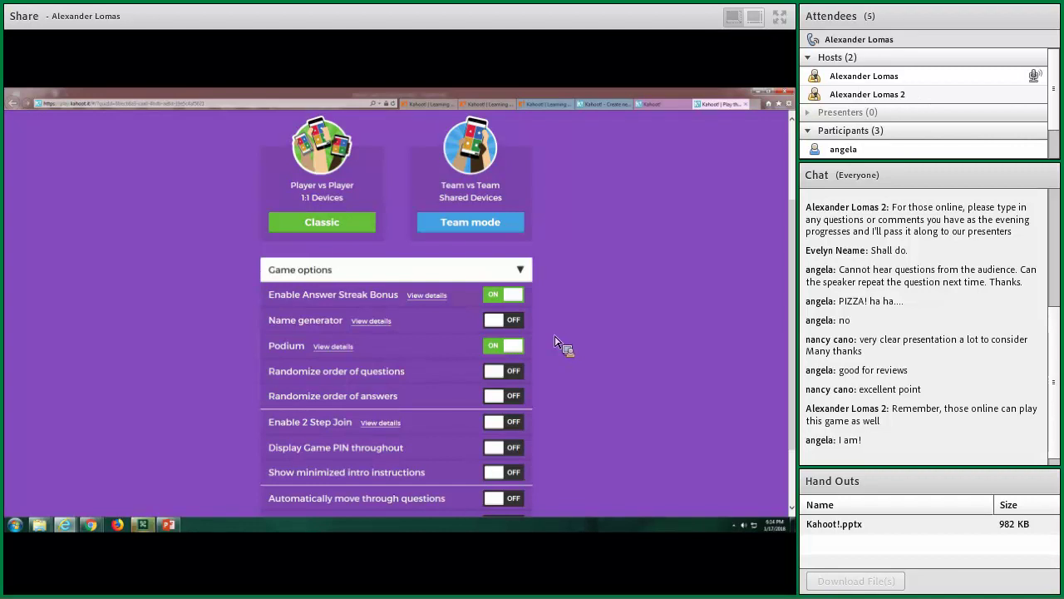
{"action": "scroll", "coordinate": [528, 391], "scroll_direction": "down", "scroll_amount": 2}
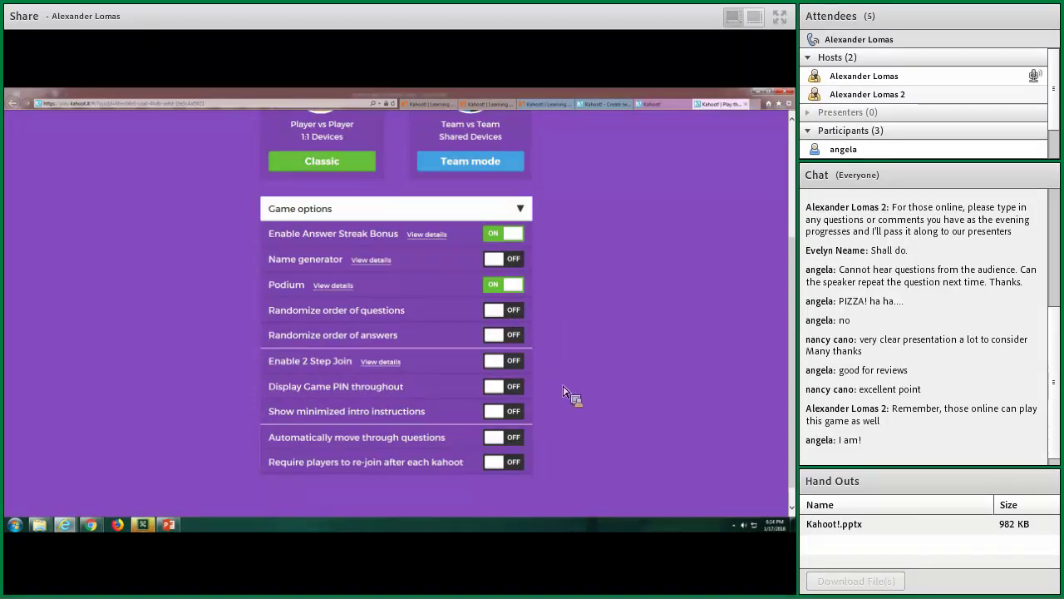
{"action": "scroll", "coordinate": [493, 421], "scroll_direction": "up", "scroll_amount": 1}
{"action": "scroll", "coordinate": [422, 423], "scroll_direction": "down", "scroll_amount": 2}
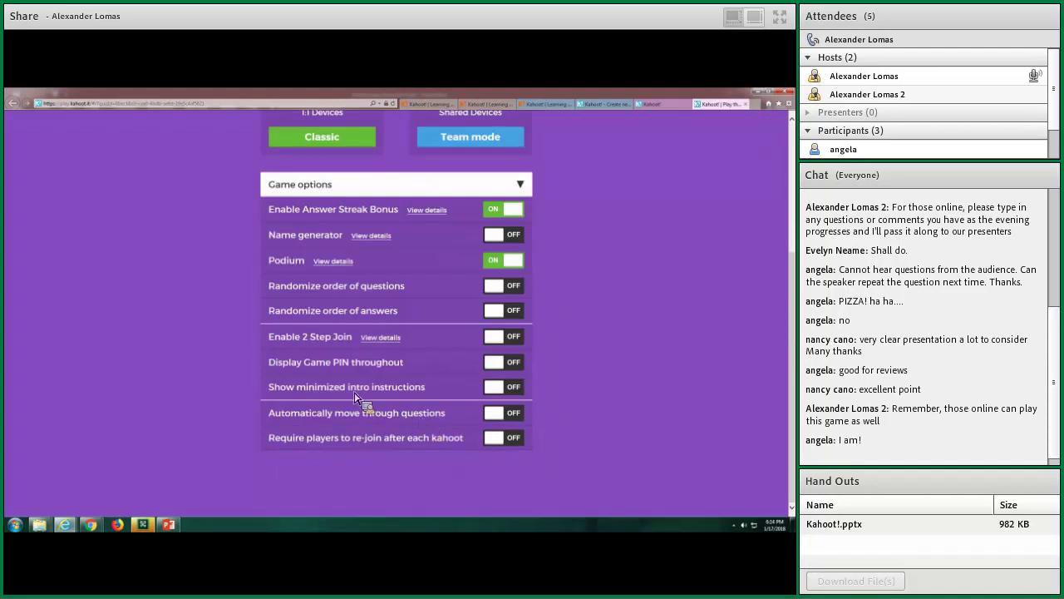
{"action": "scroll", "coordinate": [582, 390], "scroll_direction": "up", "scroll_amount": 3}
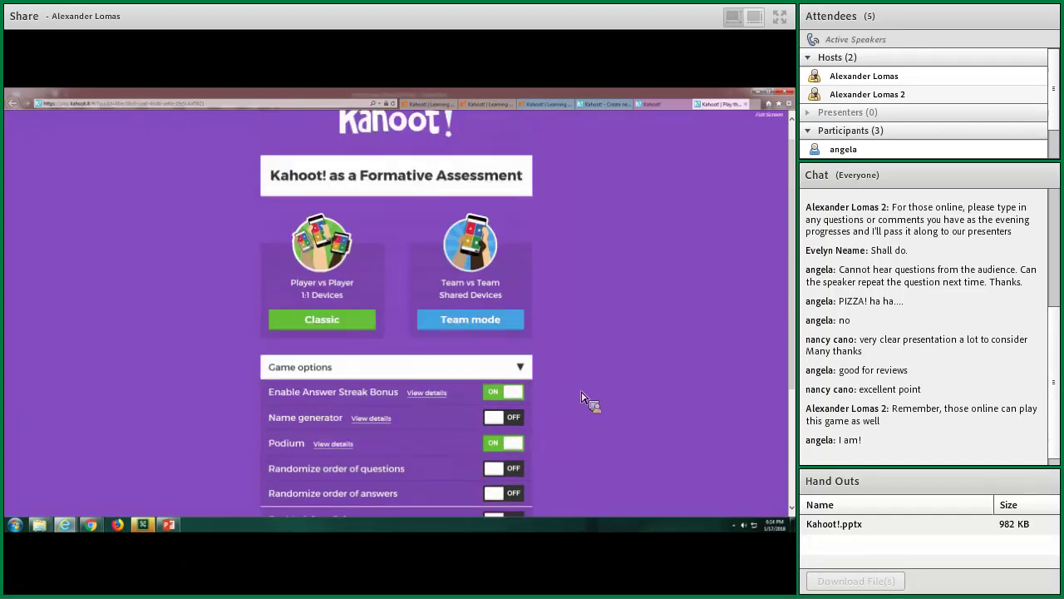
{"action": "scroll", "coordinate": [583, 407], "scroll_direction": "down", "scroll_amount": 1}
{"action": "left_click", "coordinate": [313, 344]}
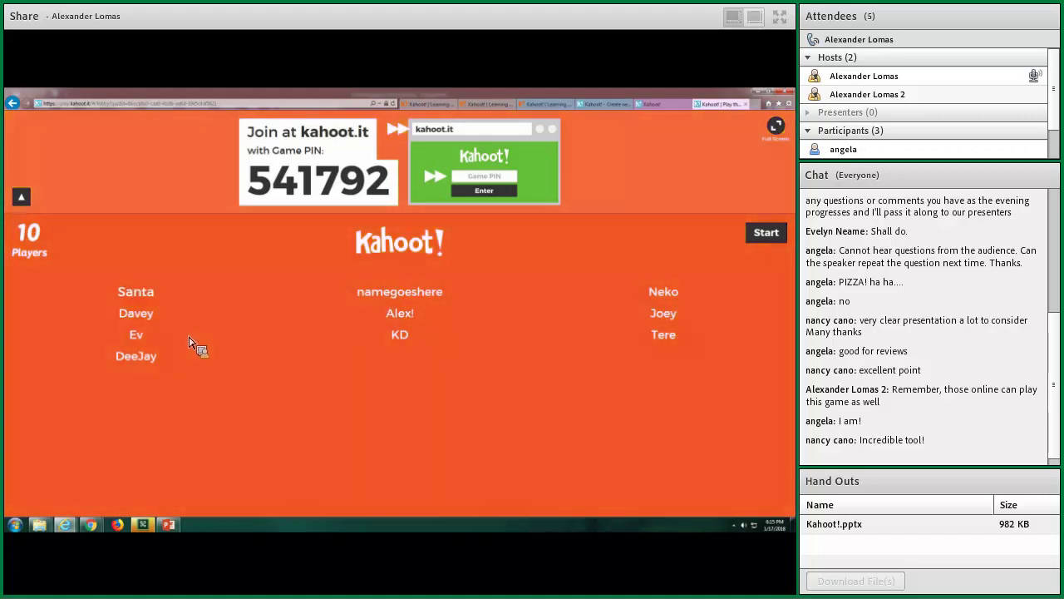
Kick an unwanted player out of the PIN 541792 lobby
{"action": "left_click", "coordinate": [416, 316]}
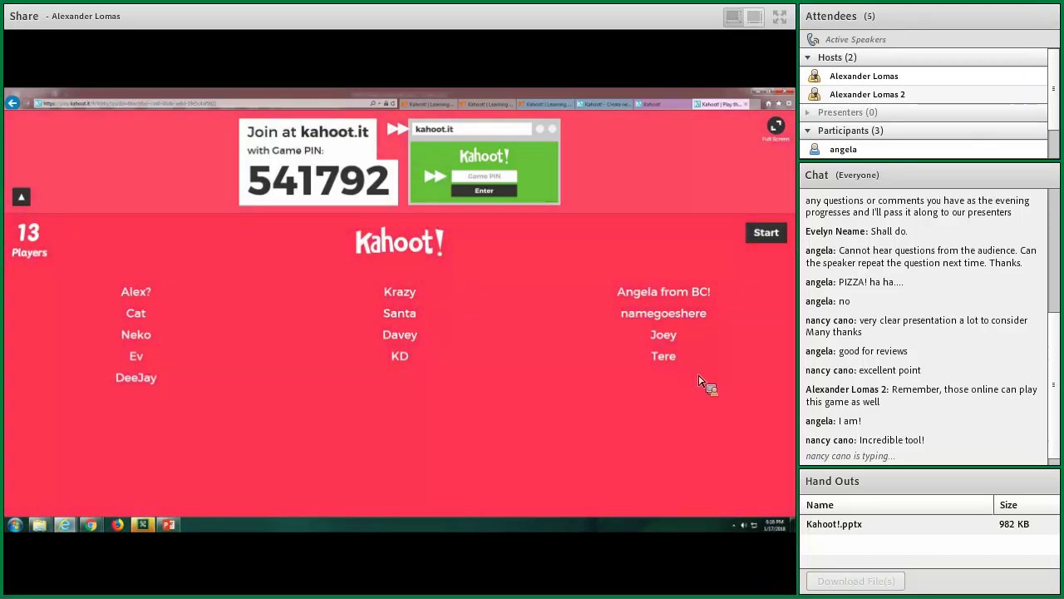
Start the game with the 13 players in the lobby
{"action": "left_click", "coordinate": [767, 233]}
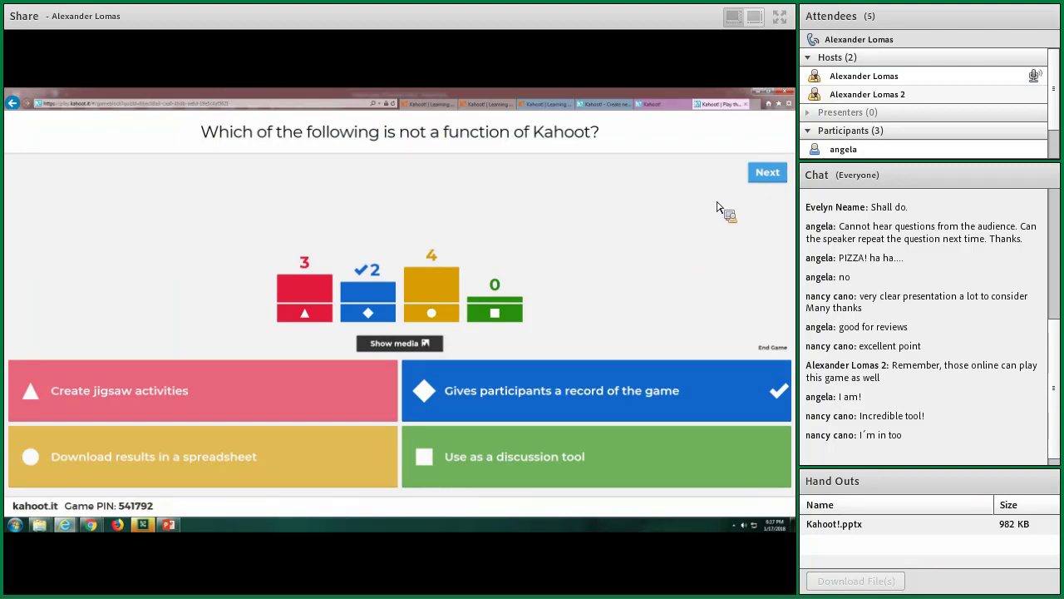
Show the question 1 scoreboard, play question 2, then show its scoreboard
{"action": "left_click", "coordinate": [761, 171]}
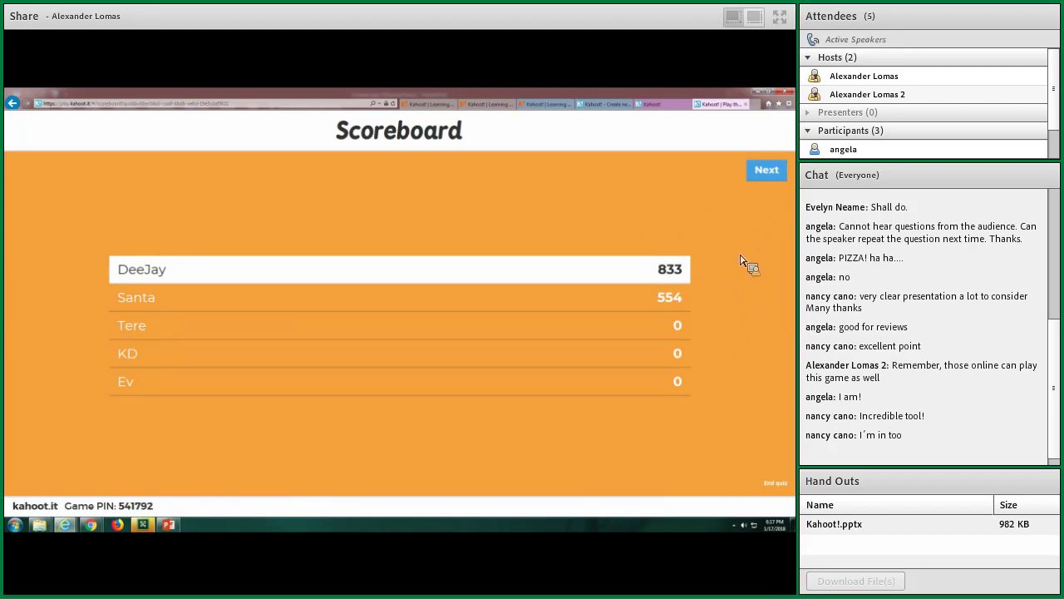
{"action": "left_click", "coordinate": [767, 175]}
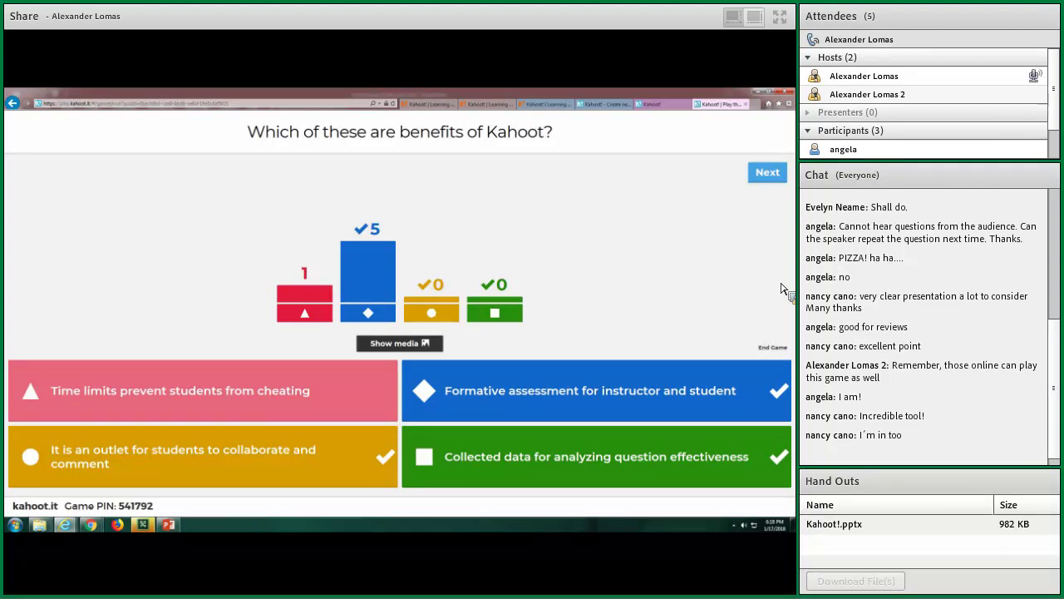
{"action": "left_click", "coordinate": [767, 172]}
{"action": "mouse_move", "coordinate": [634, 270]}
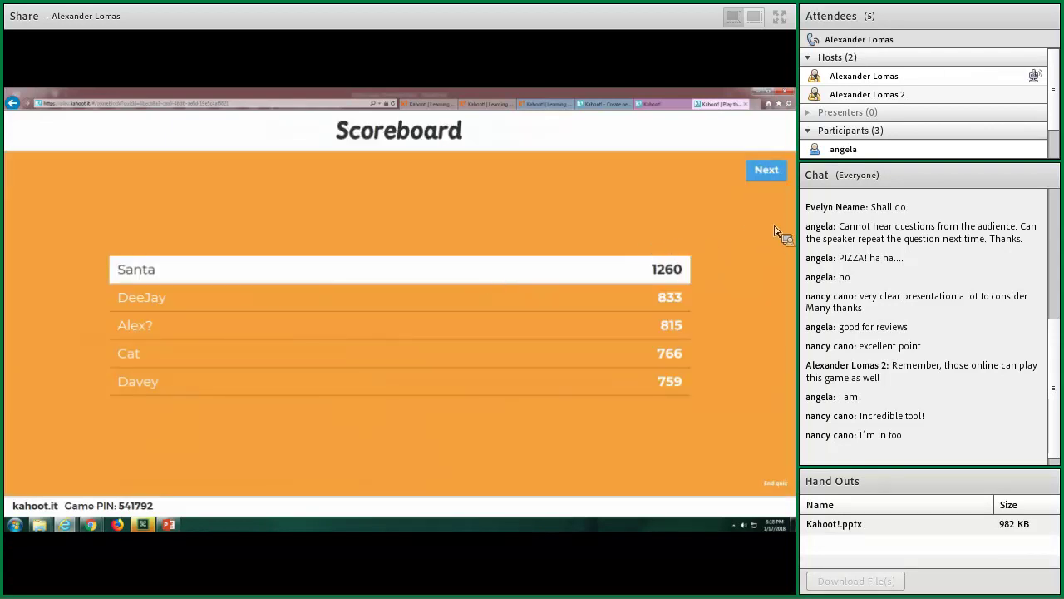
{"action": "left_click", "coordinate": [769, 172]}
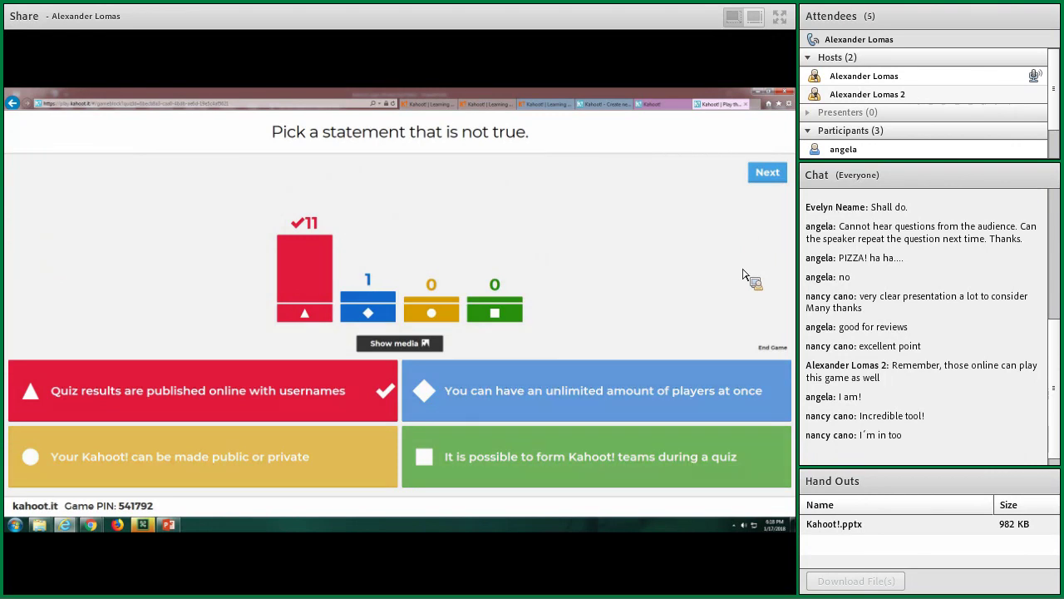
Finish question 3 and show the podium, with Santa first on 2,165 points
{"action": "left_click", "coordinate": [766, 173]}
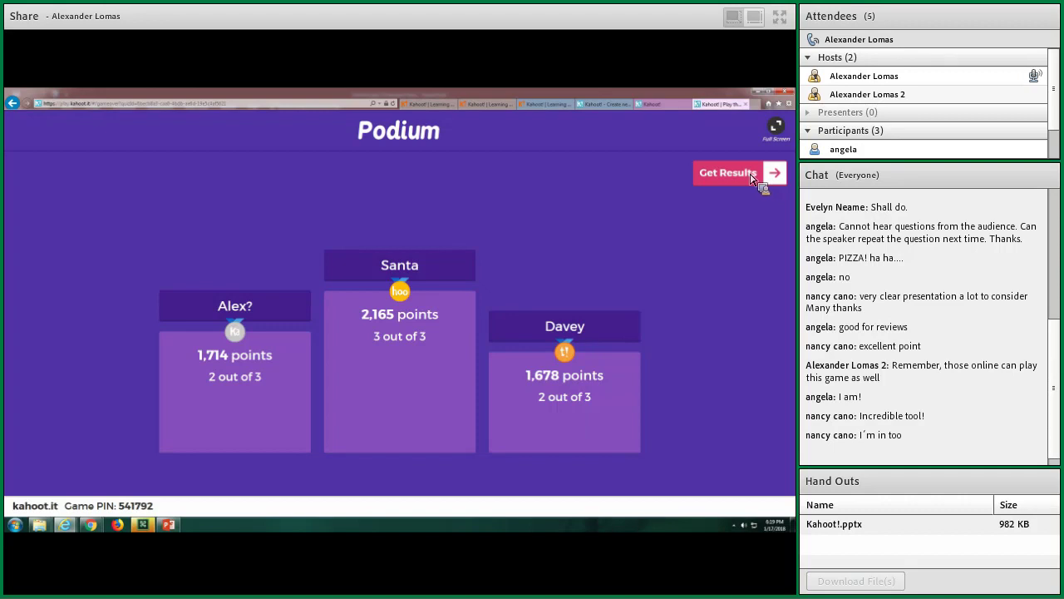
{"action": "left_click", "coordinate": [752, 177]}
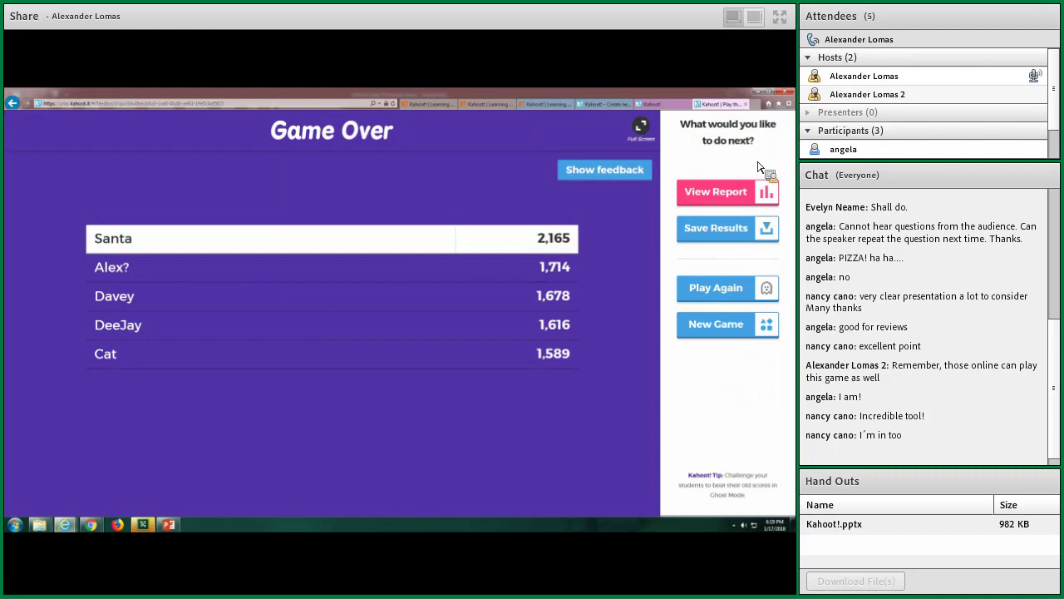
{"action": "left_click", "coordinate": [740, 232]}
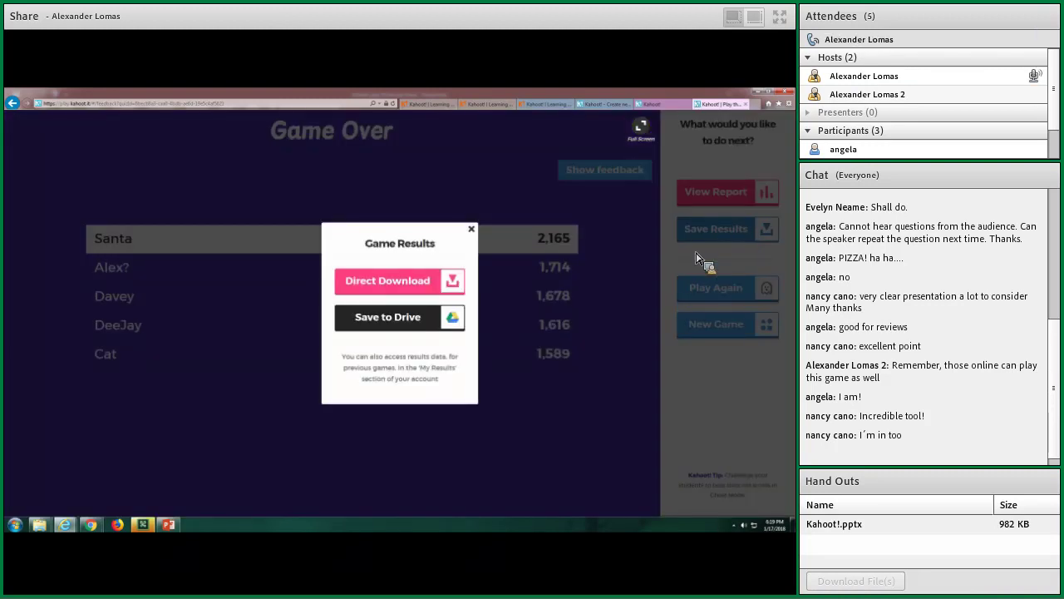
Direct-download the game results and open the workbook in Excel
{"action": "left_click", "coordinate": [440, 287]}
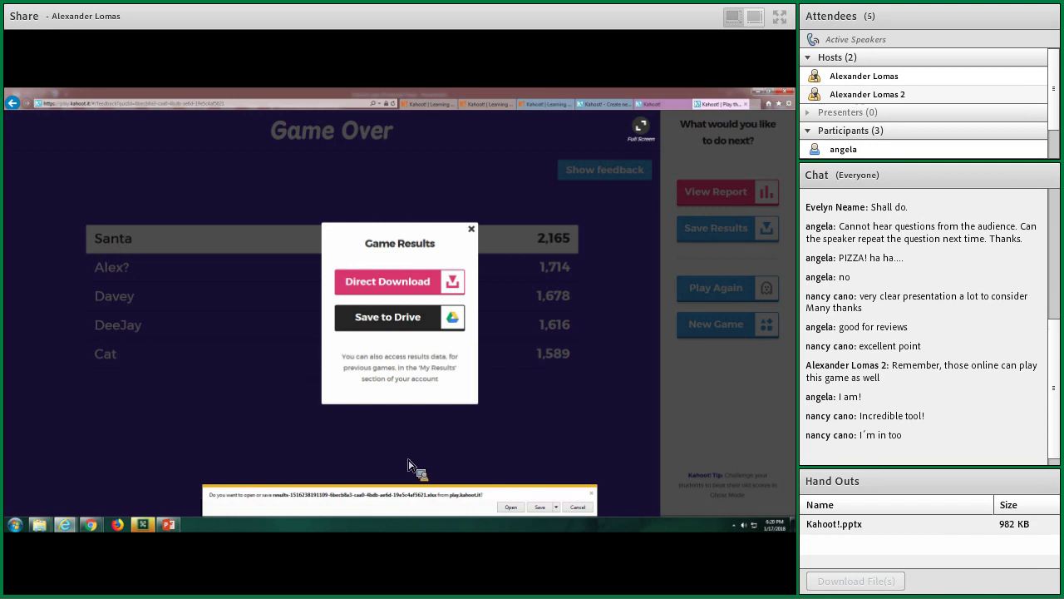
{"action": "left_click", "coordinate": [511, 506]}
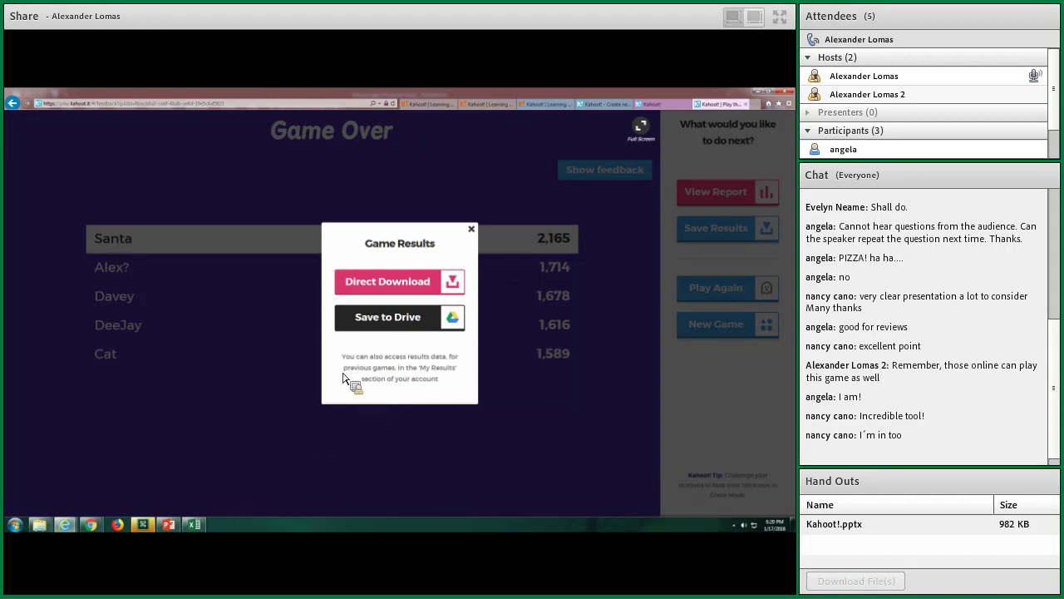
{"action": "left_click", "coordinate": [195, 525]}
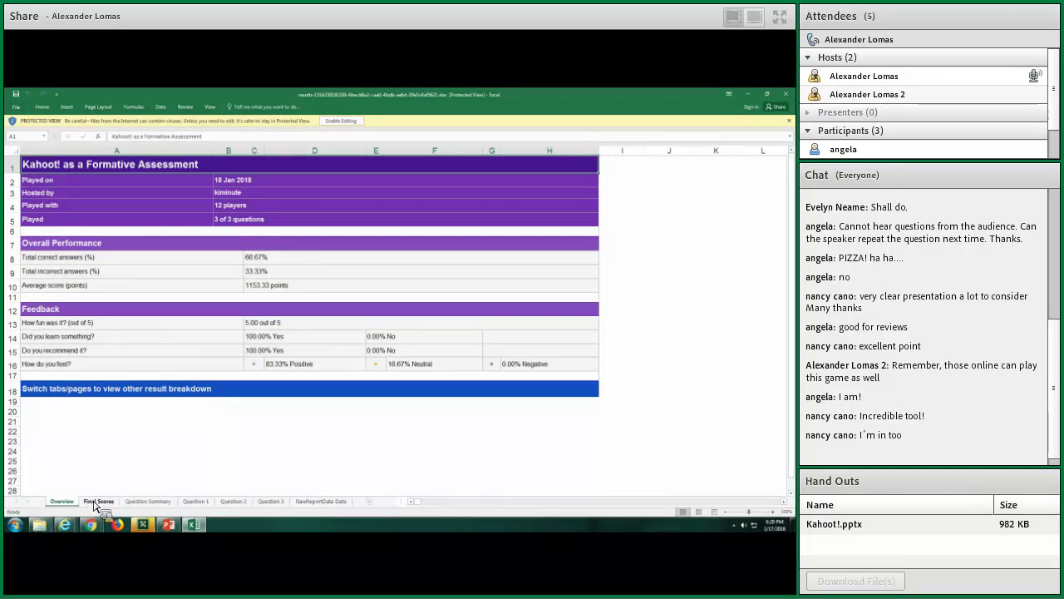
Review the Final Scores, Question Summary, Question 2, Question 3 and RawReportData sheets, then return to PowerPoint
{"action": "left_click", "coordinate": [96, 502]}
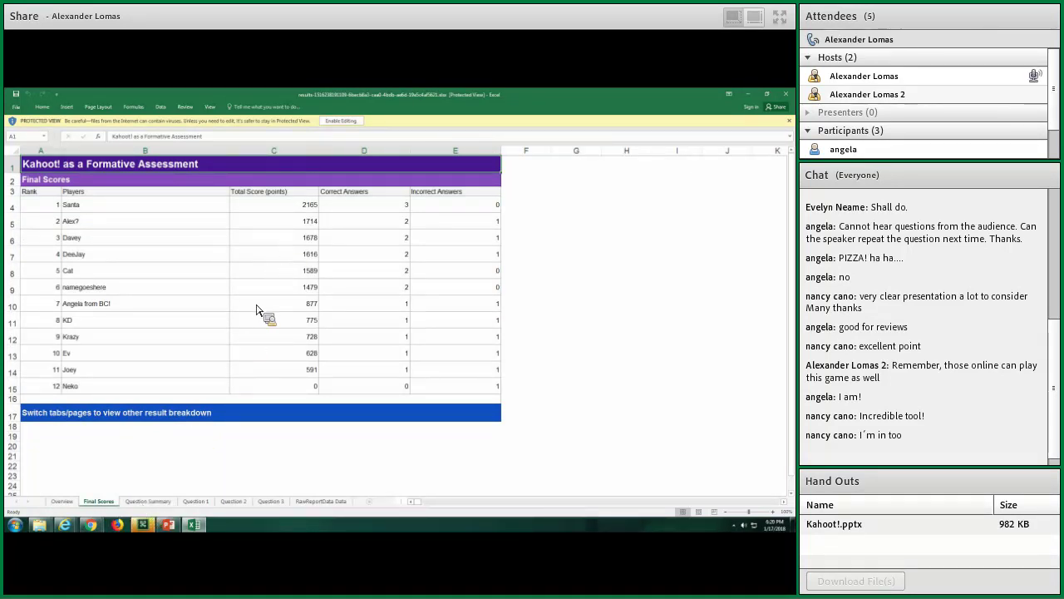
{"action": "left_click", "coordinate": [147, 502]}
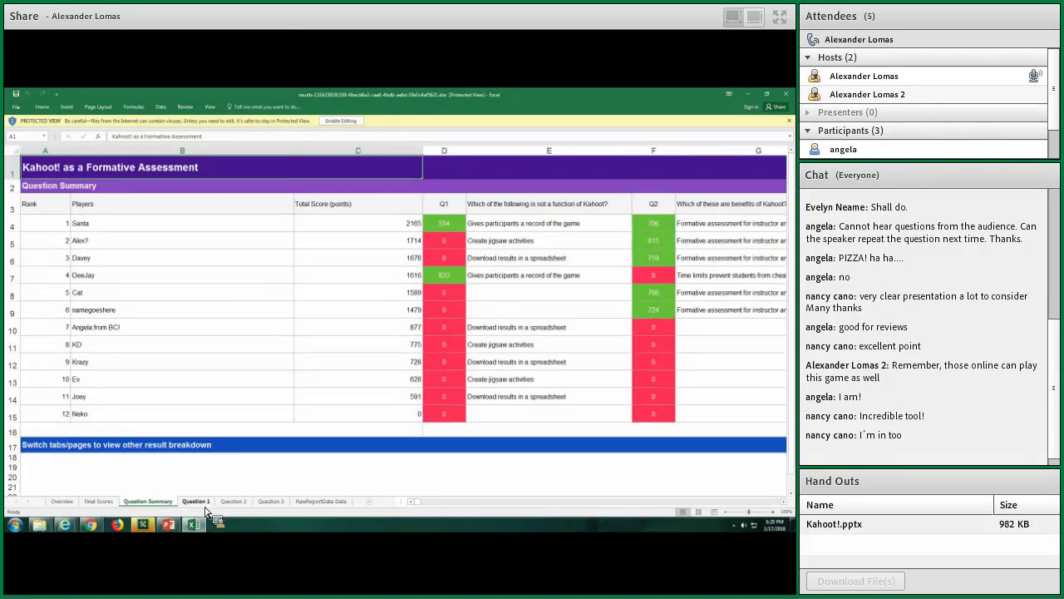
{"action": "left_click", "coordinate": [235, 502]}
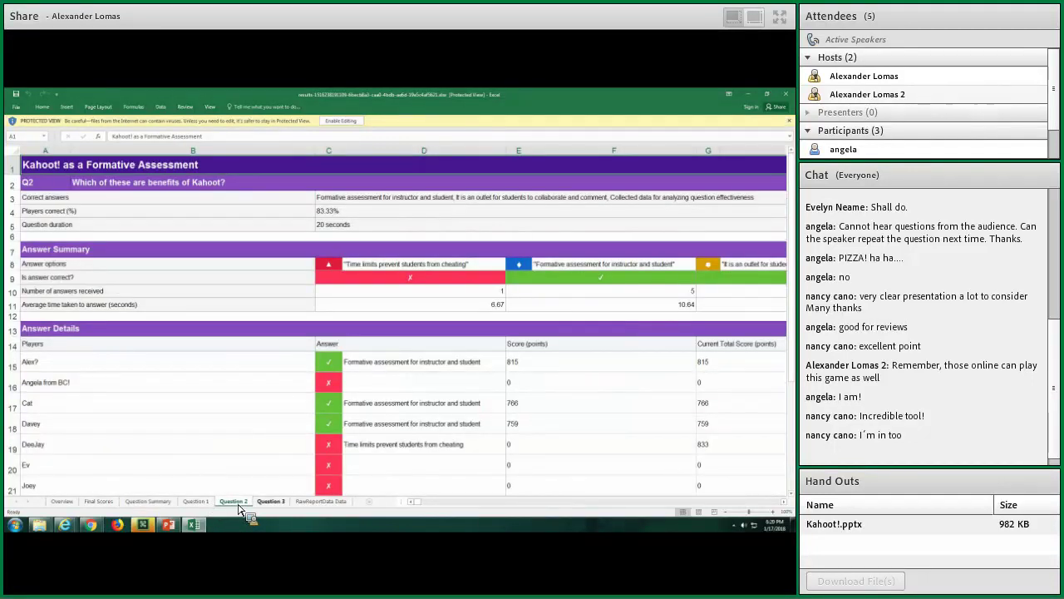
{"action": "left_click", "coordinate": [271, 502]}
{"action": "left_click", "coordinate": [319, 503]}
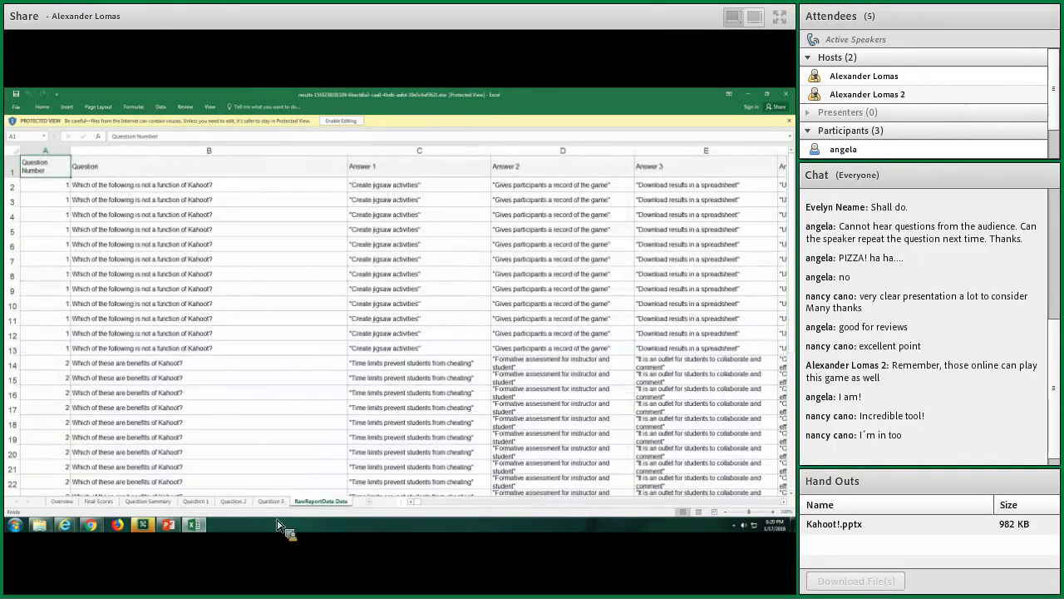
{"action": "left_click", "coordinate": [171, 529]}
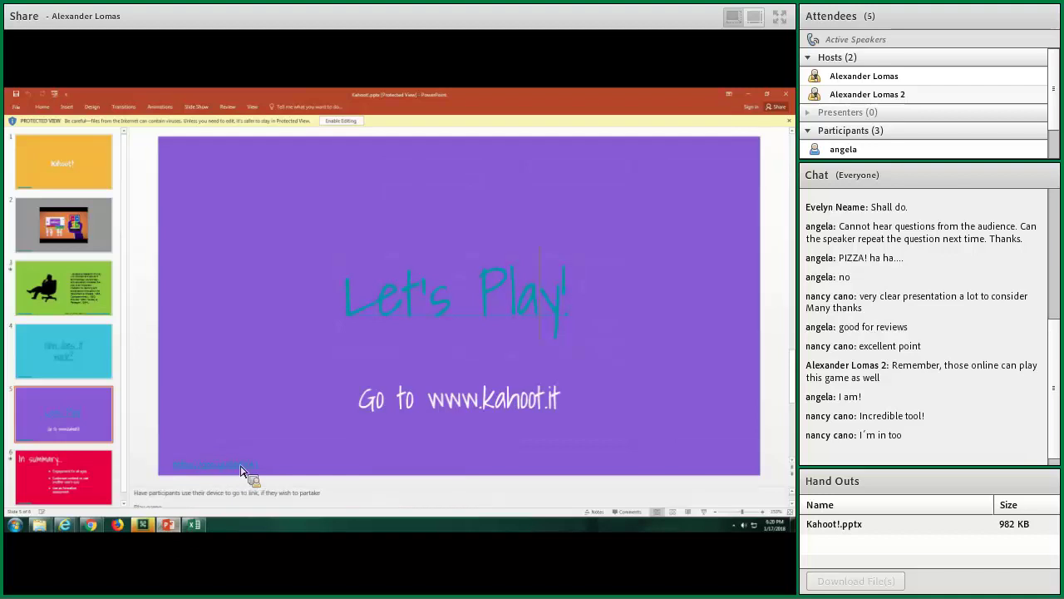
Play the slide show from slide 6, the 'In summary...' slide
{"action": "scroll", "coordinate": [291, 462], "scroll_direction": "down", "scroll_amount": 1}
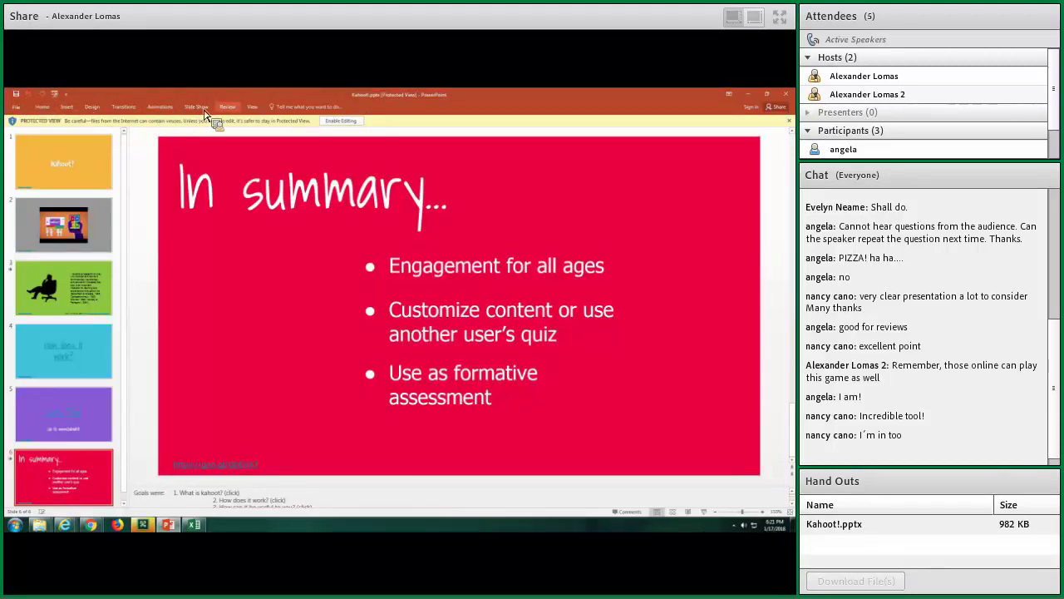
{"action": "left_click", "coordinate": [202, 107]}
{"action": "left_click", "coordinate": [59, 135]}
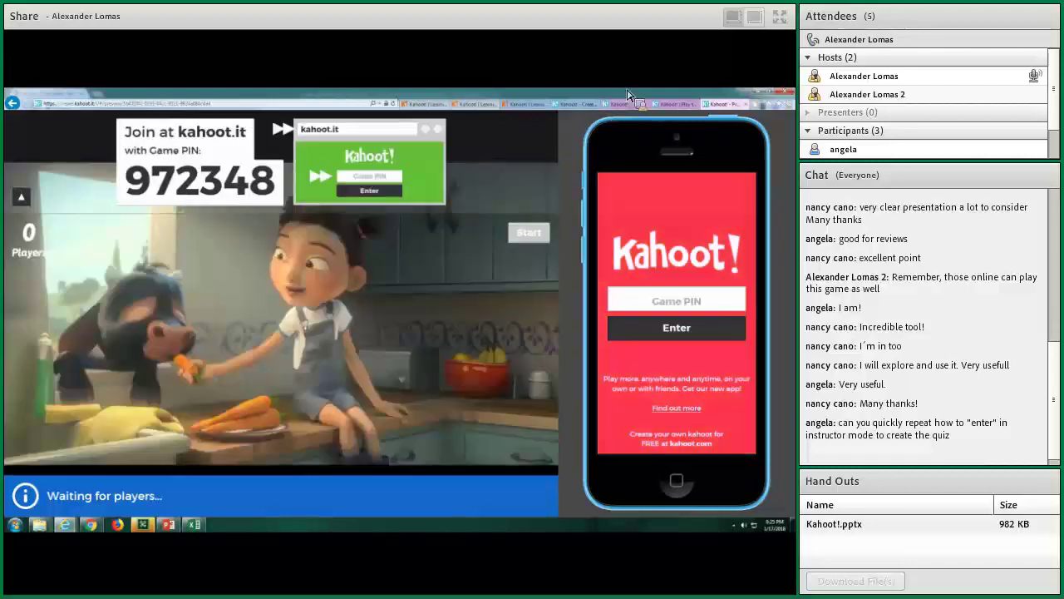
Close the Kahoot game lobby tab in the shared Internet Explorer
{"action": "left_click", "coordinate": [747, 105]}
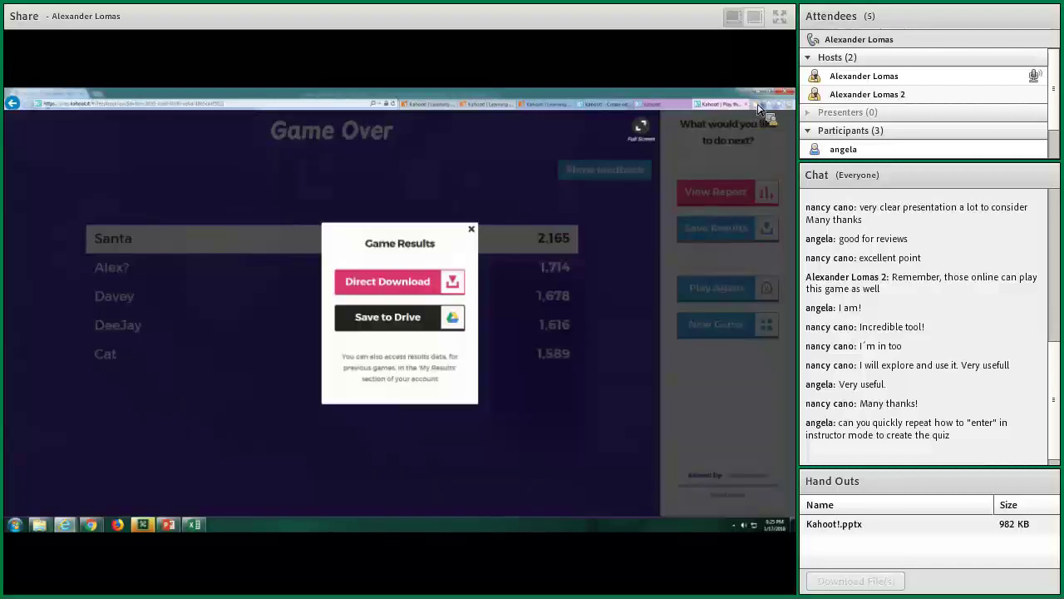
Close the Game Over tab, leaving the Create a new kahoot page showing
{"action": "left_click", "coordinate": [736, 107]}
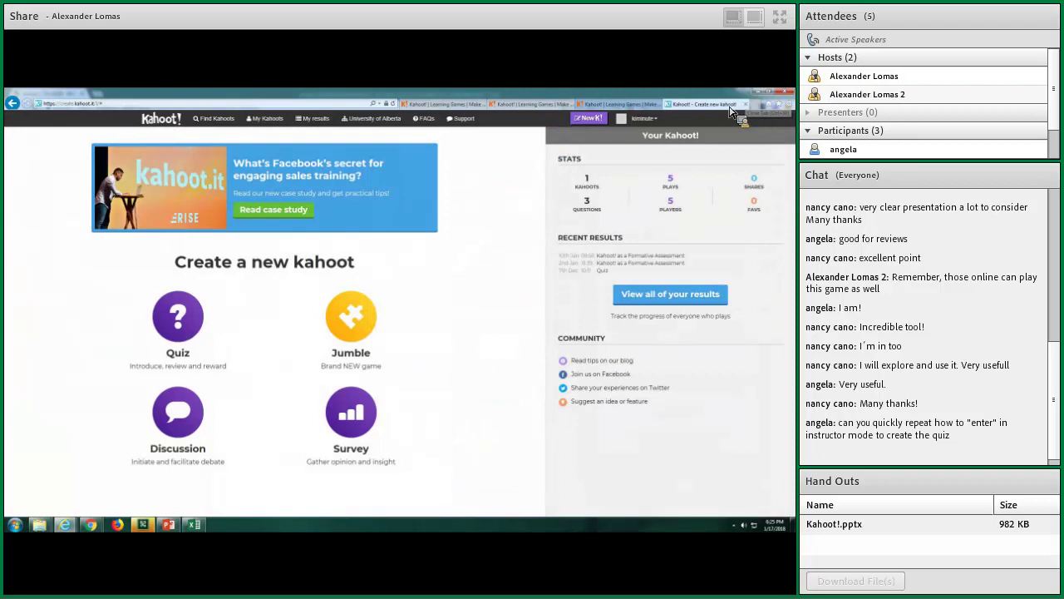